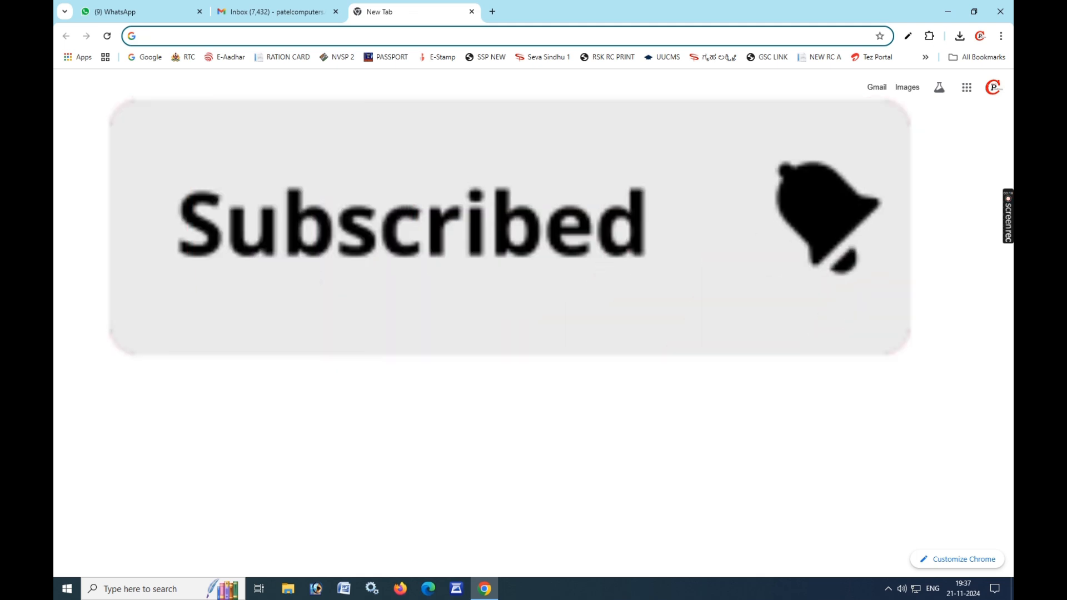
Step: Click into the Google search box on the new tab
left_click(418, 239)
Step: Search Google for 'UUCMS' and open the UUCMS - Unified University College Management System result
type("UUCMS")
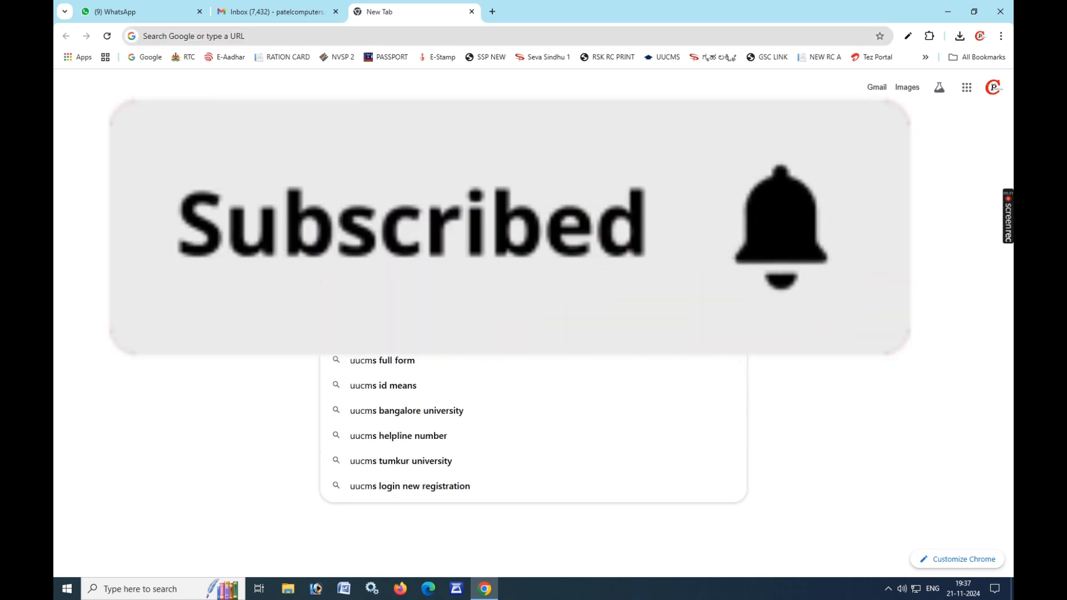
key("Return")
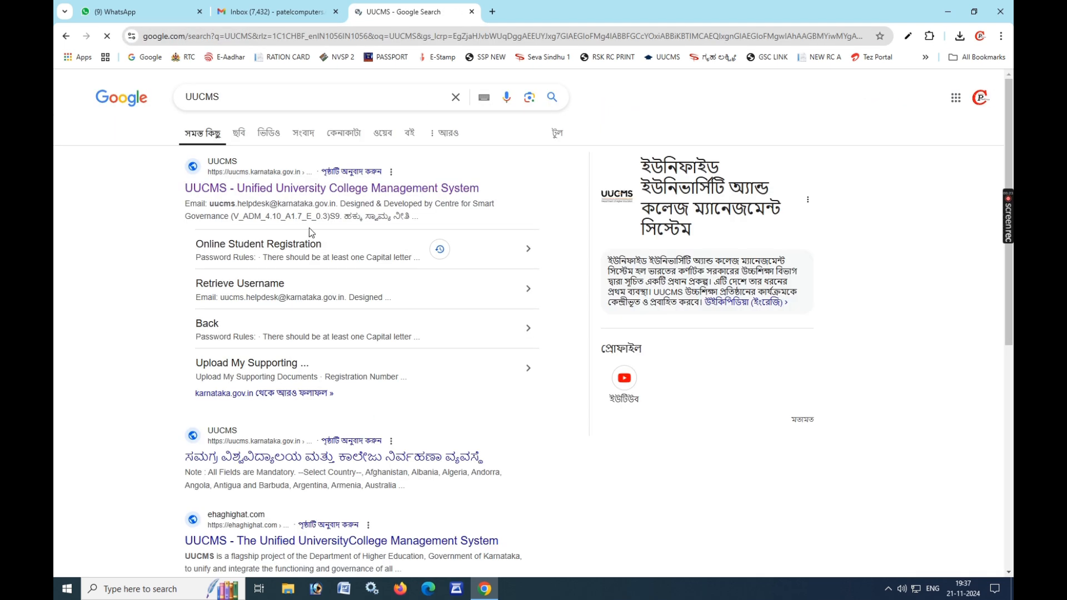
left_click(295, 192)
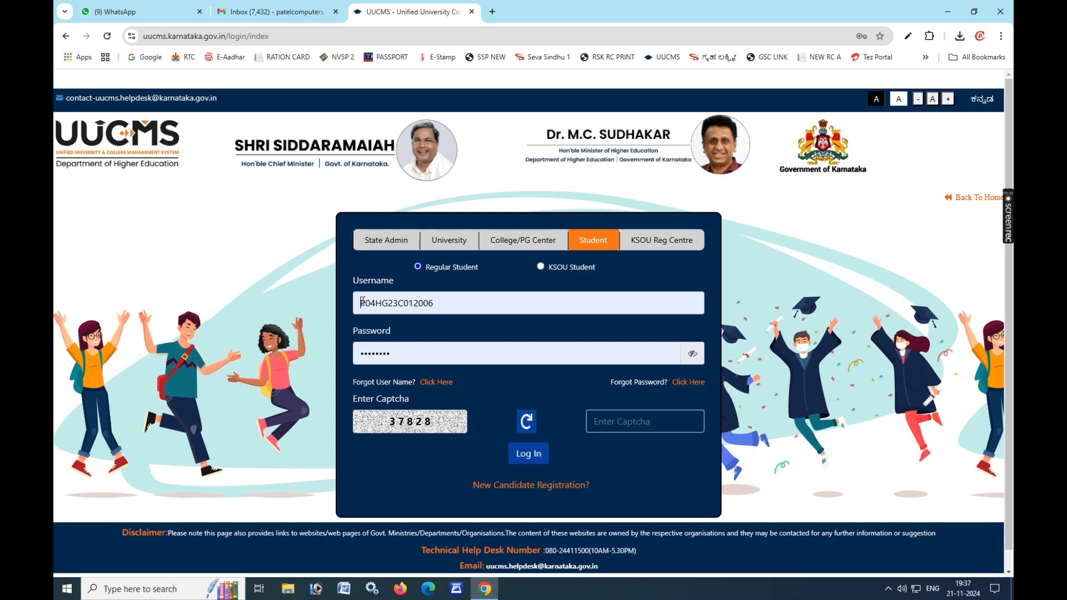
Step: Enter the captcha and log in to the student account using the saved credentials
left_click_drag(361, 303, 376, 303)
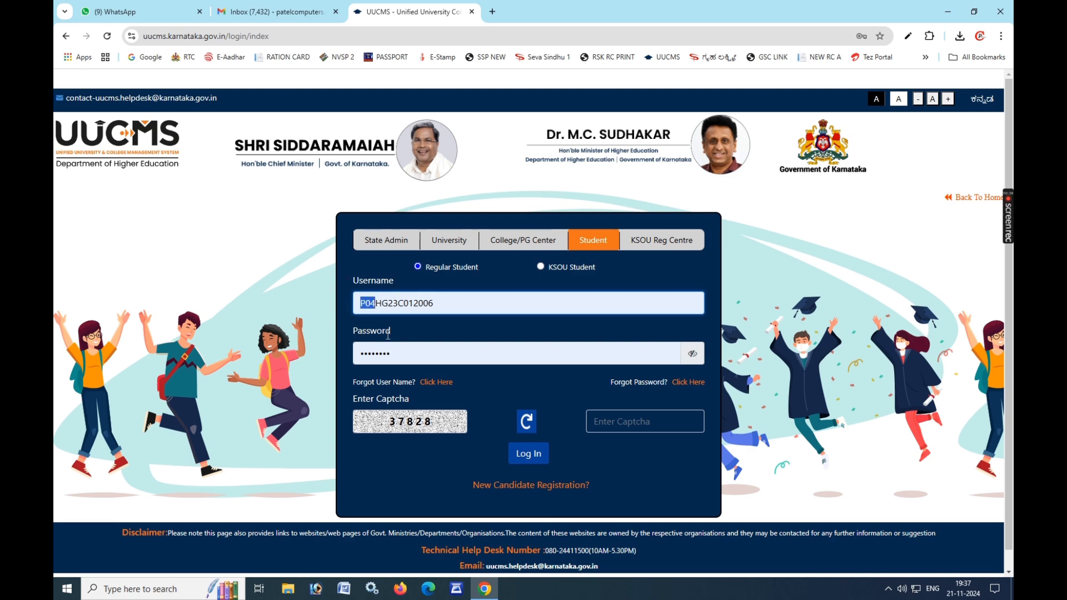
left_click(704, 461)
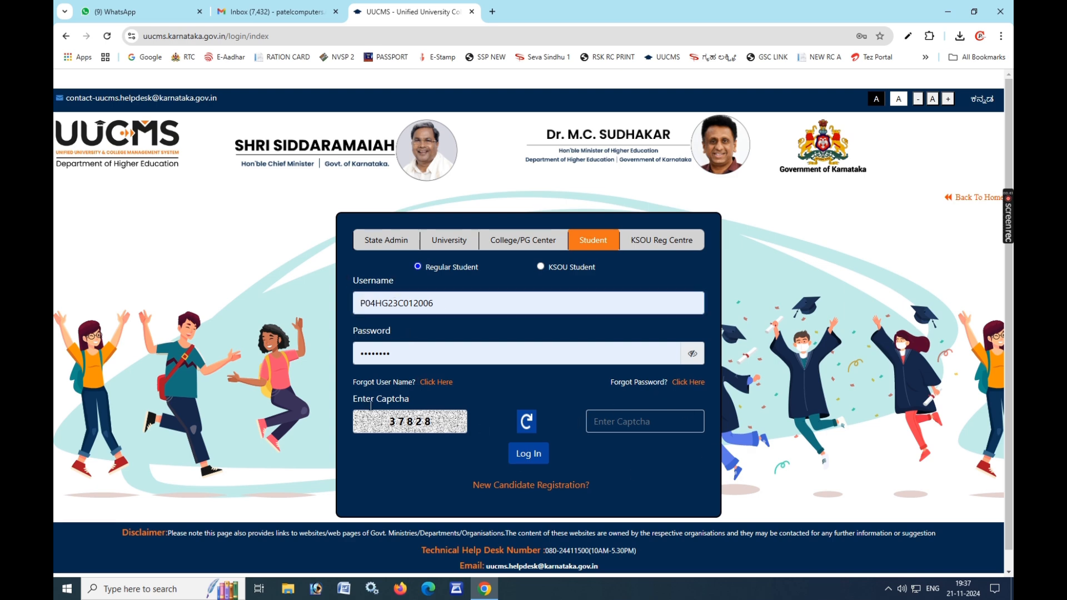
left_click(600, 422)
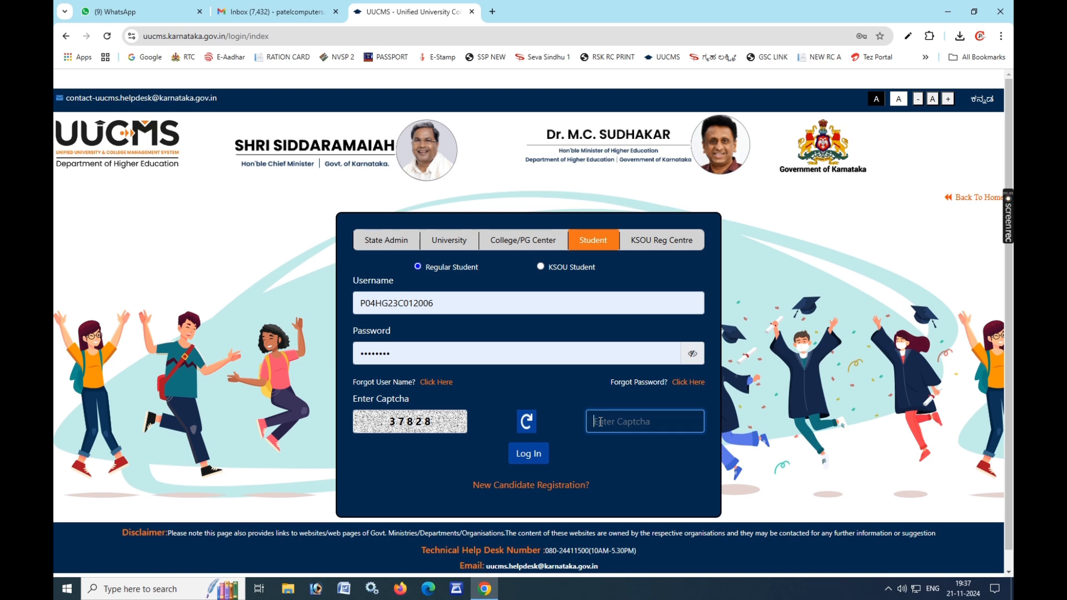
type("37828")
left_click(534, 454)
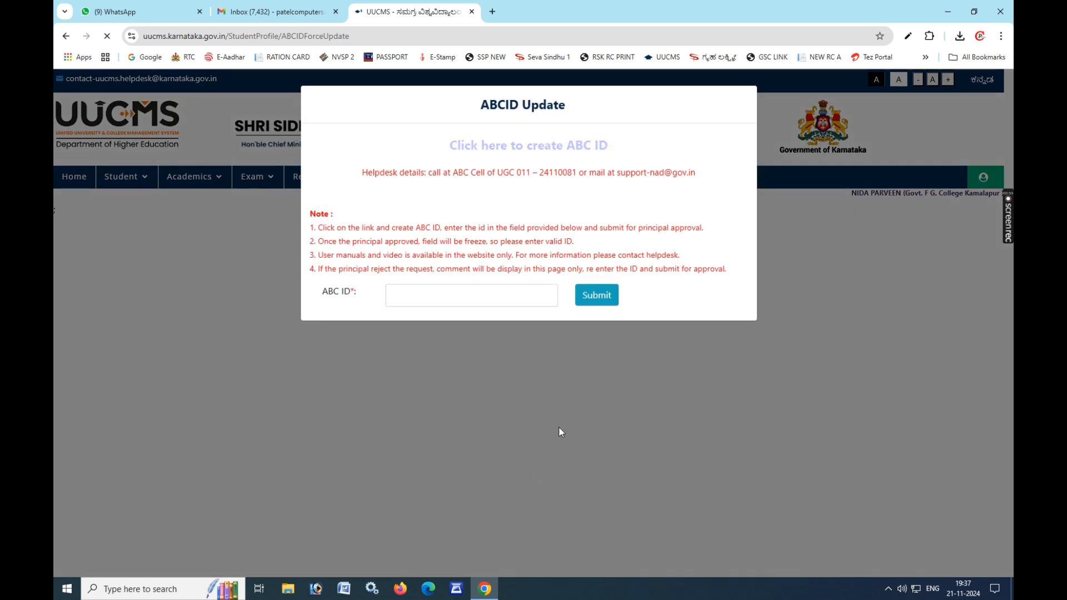
Step: Submit the ABC ID form empty, dismiss the 'Please enter ABCId' alert, then open a new tab
left_click_drag(481, 104, 592, 104)
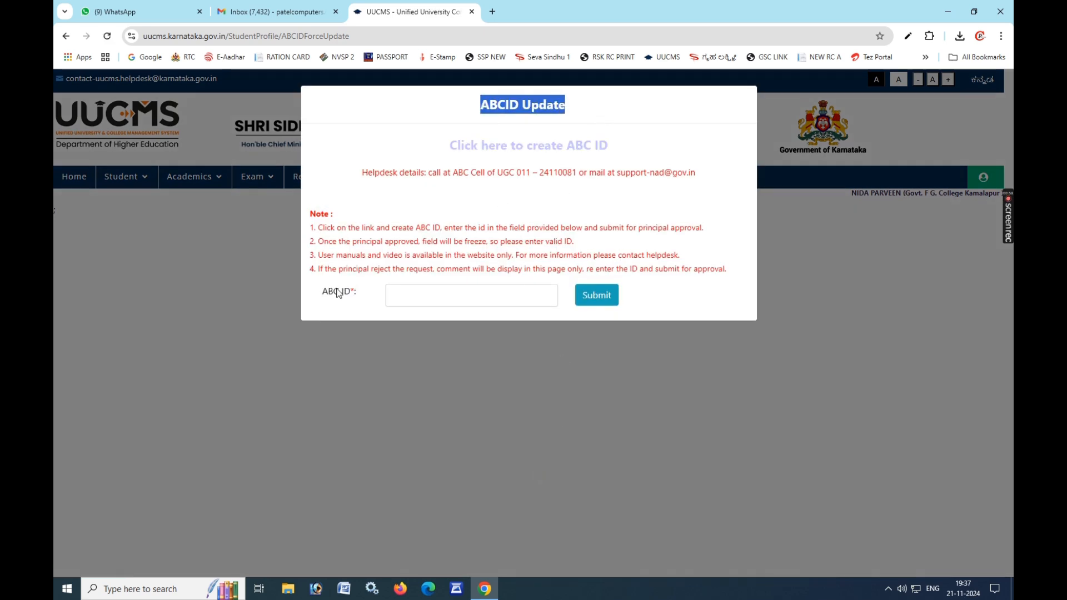
left_click(394, 295)
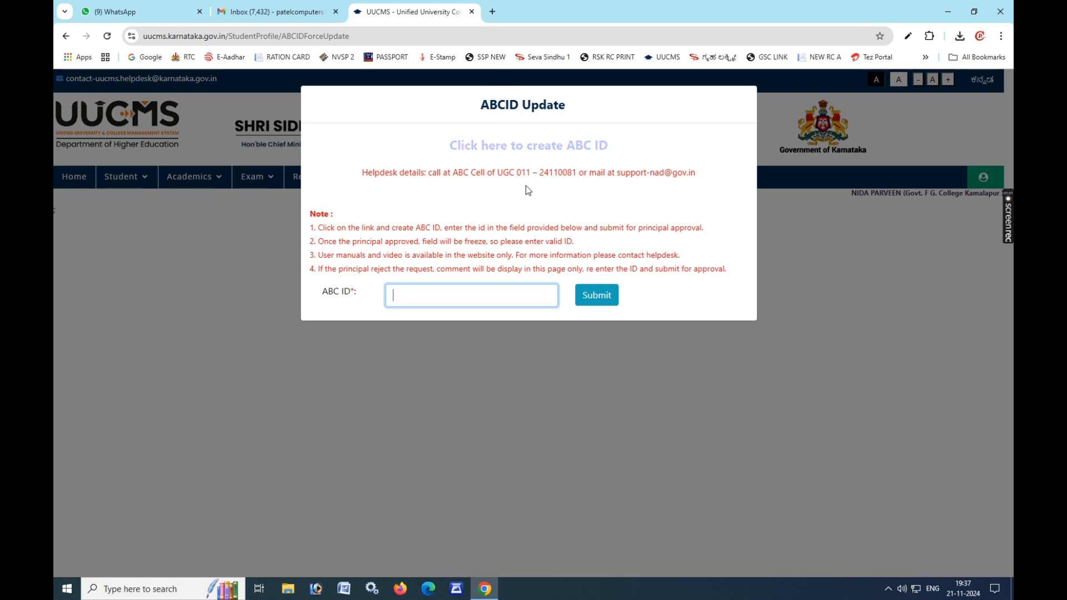
left_click(596, 295)
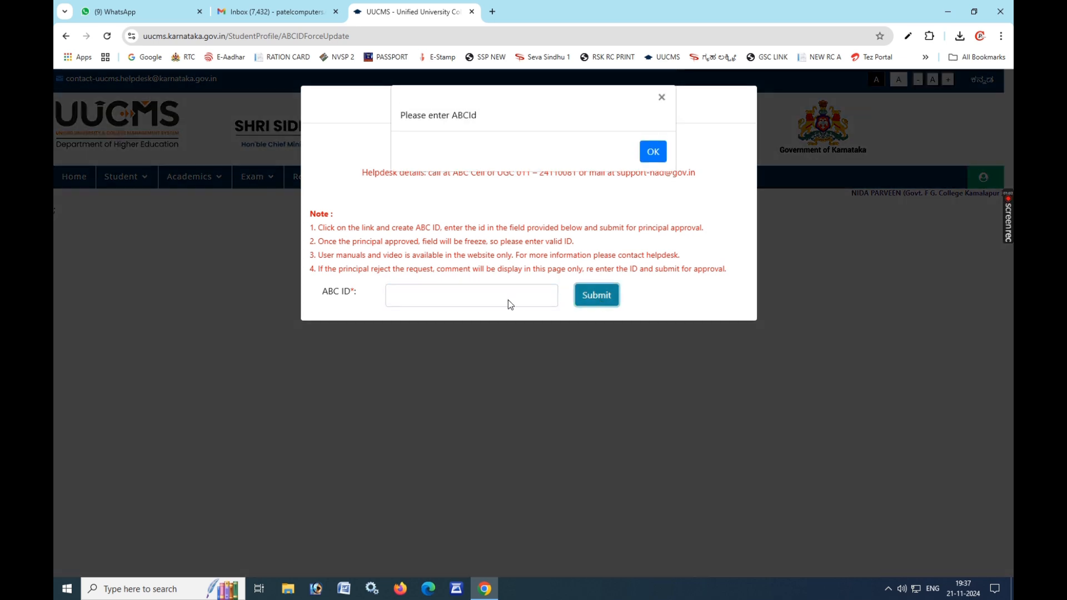
left_click(653, 153)
left_click(489, 11)
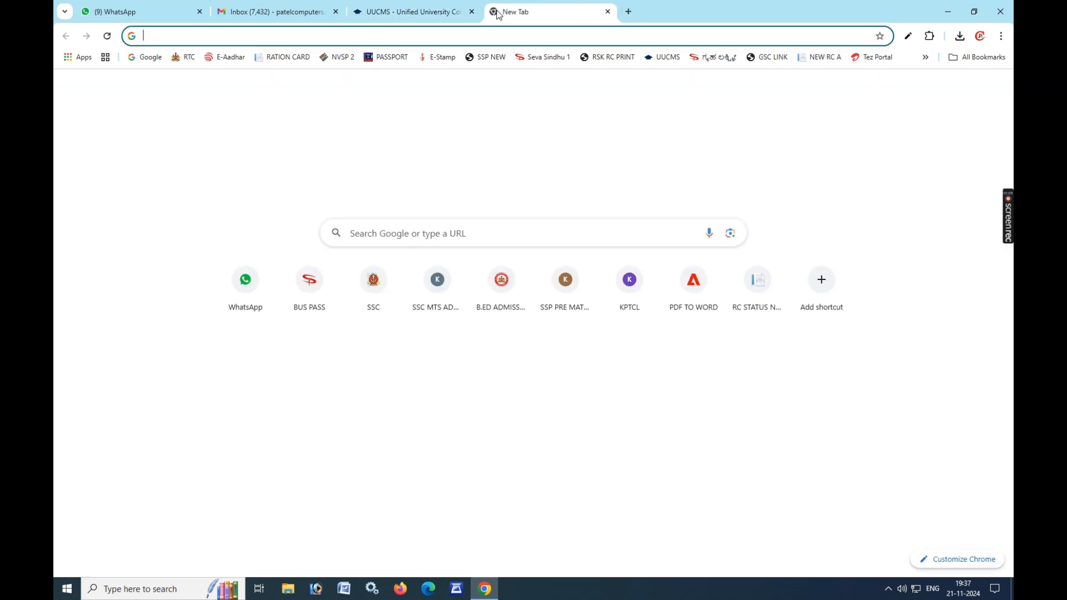
Step: Search Google for 'digilocker' and open the official digilocker.gov.in home page
left_click(406, 237)
type("G")
key("BackSpace")
type("D")
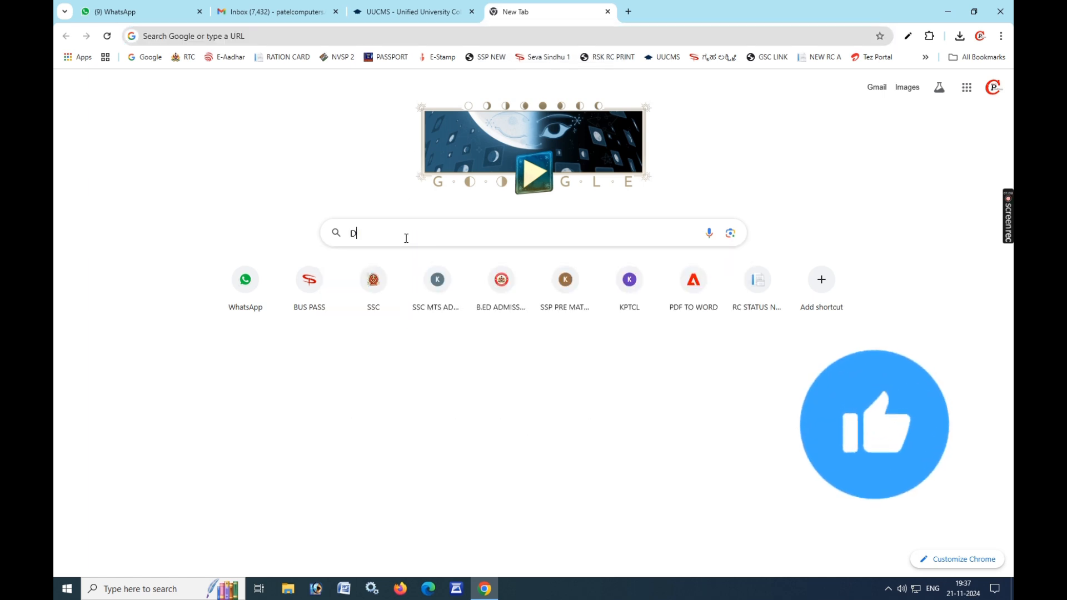
type("IGILO")
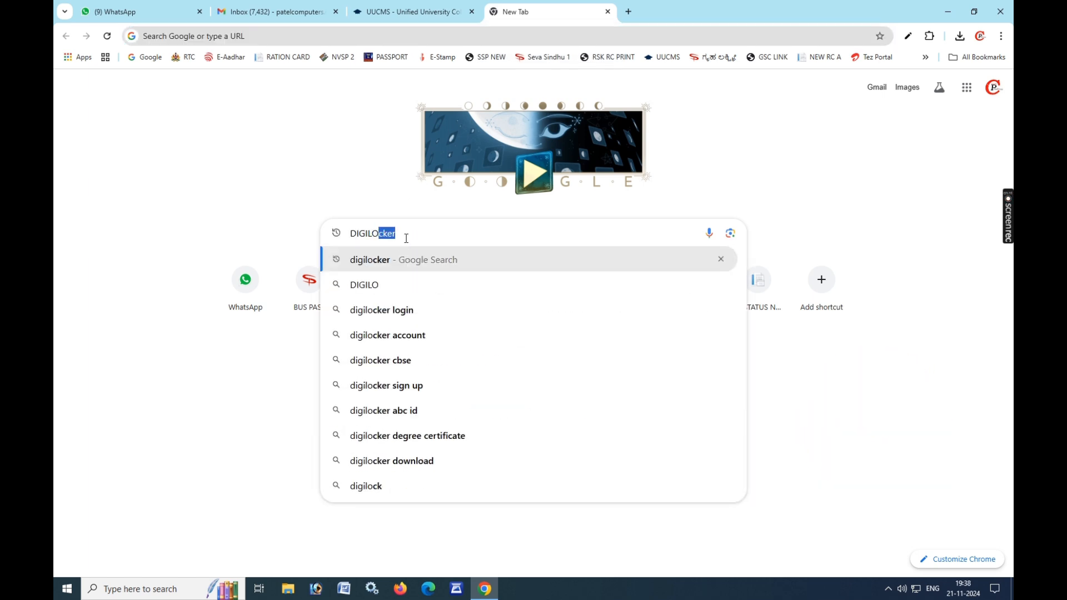
key("Return")
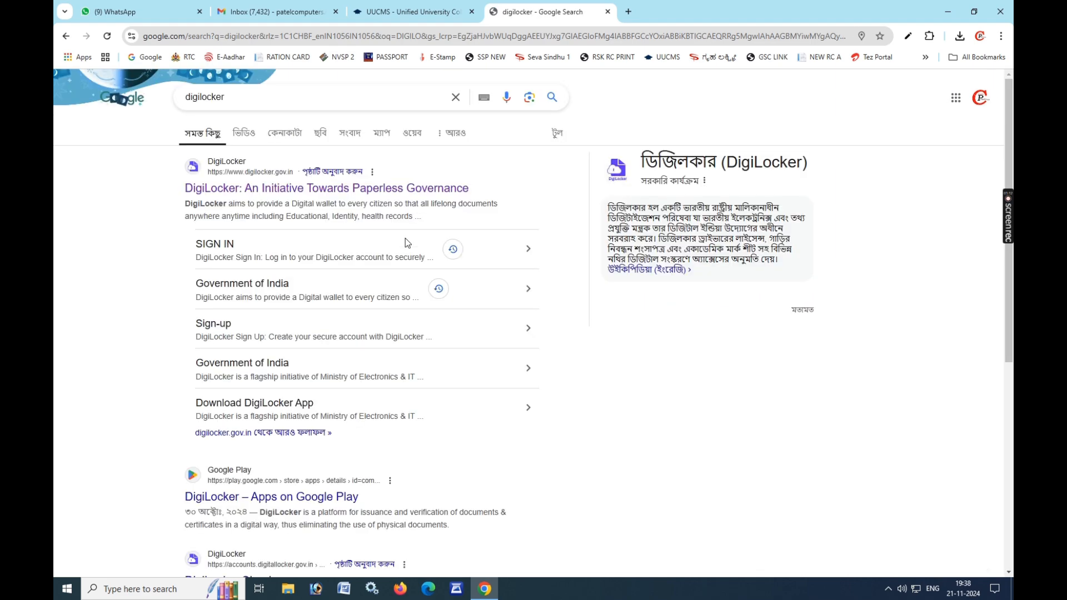
left_click(309, 192)
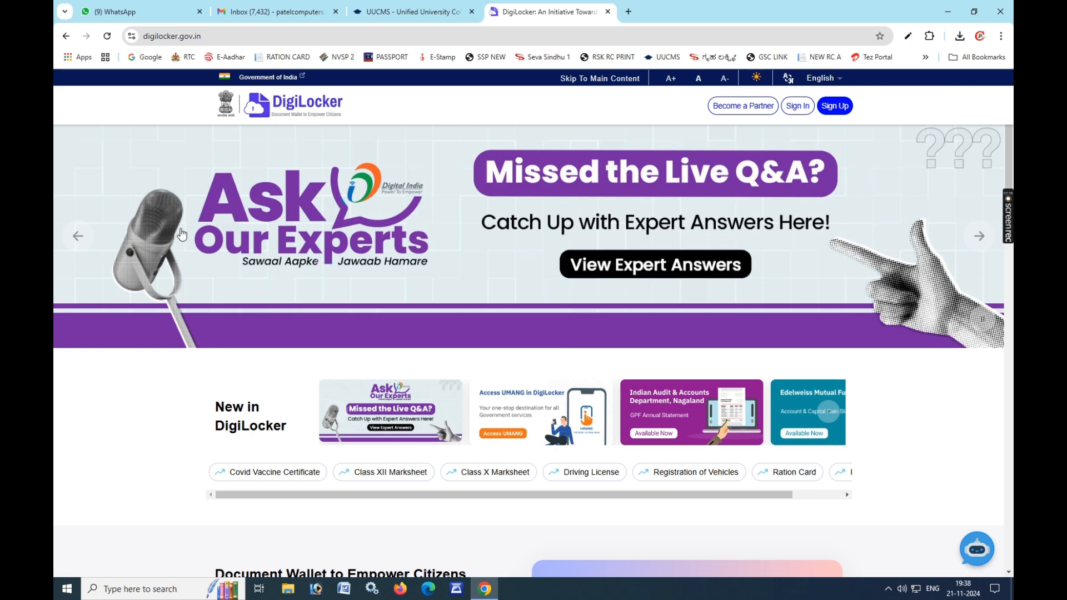
Step: Scroll through the DigiLocker home page, then go to Sign In
scroll(476, 500, "down", 8)
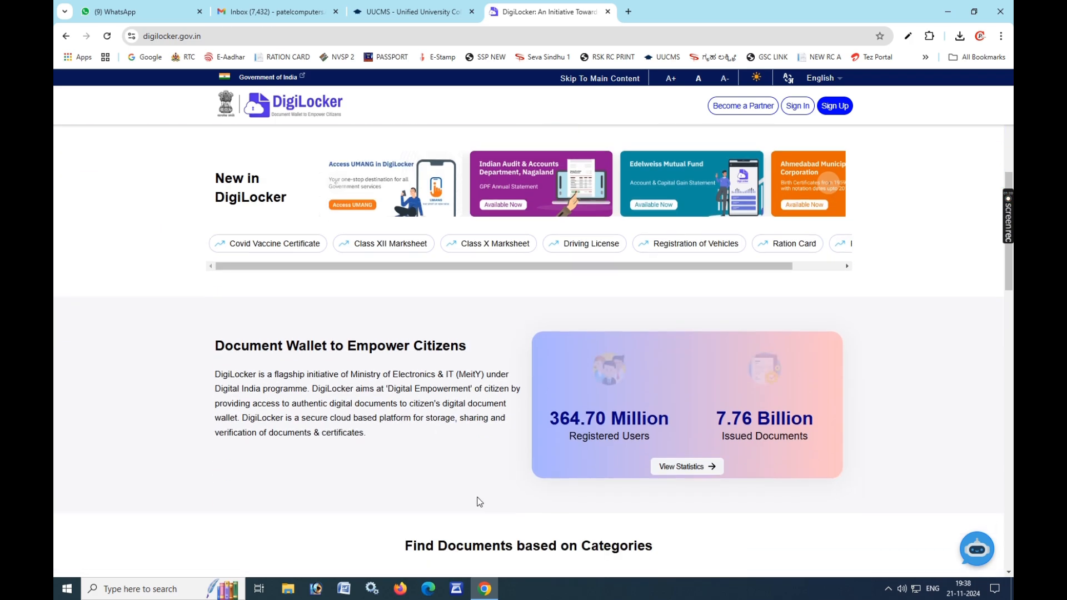
scroll(485, 499, "up", 7)
scroll(486, 499, "up", 1)
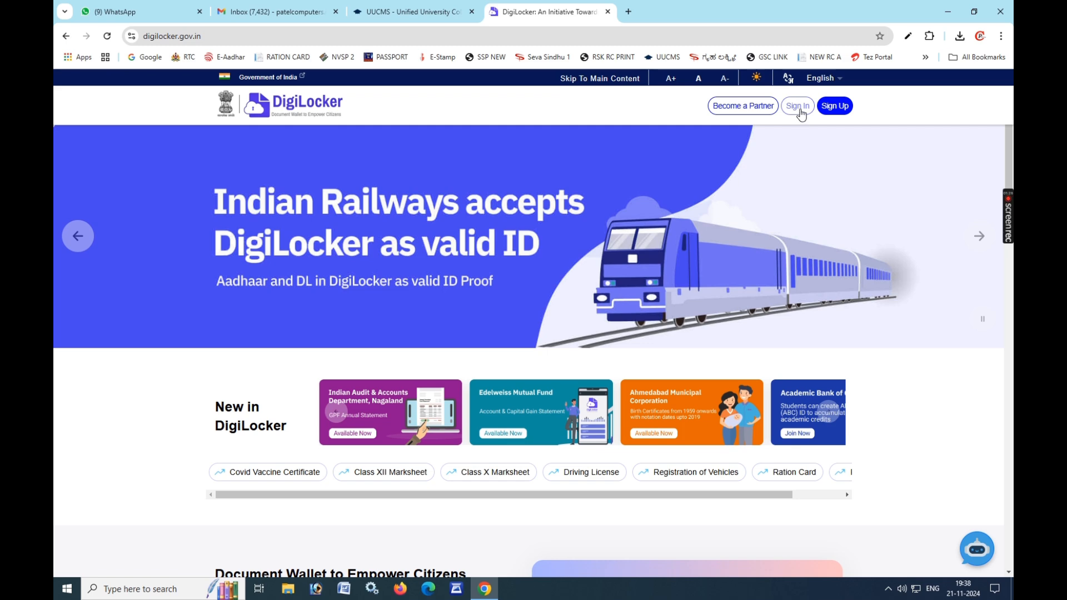
left_click(801, 111)
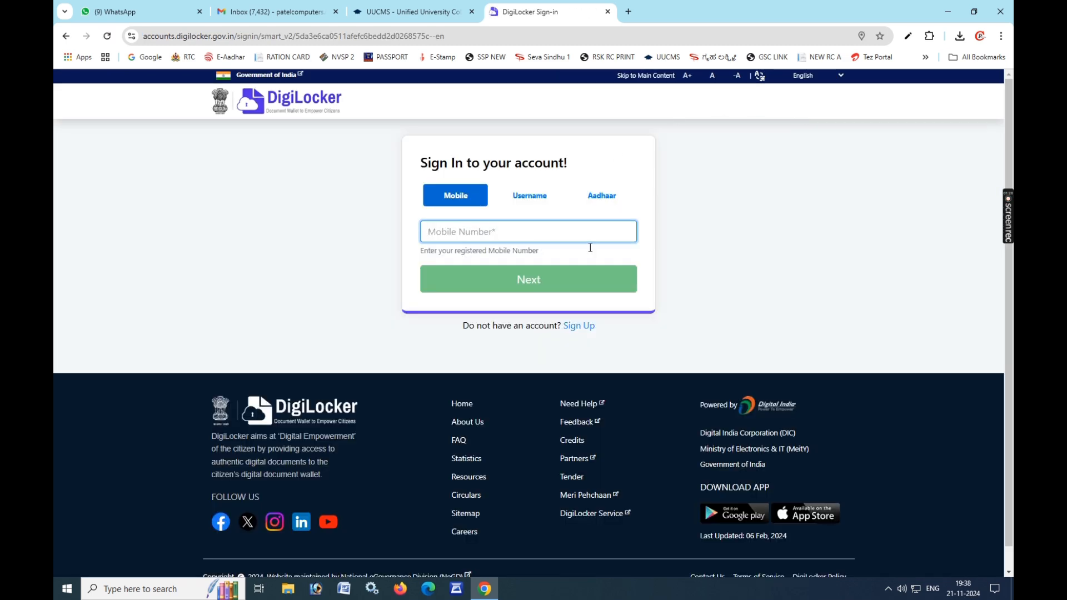
Step: Choose the Aadhaar sign-in option, enter the Aadhaar number, and request an OTP
left_click_drag(420, 163, 521, 167)
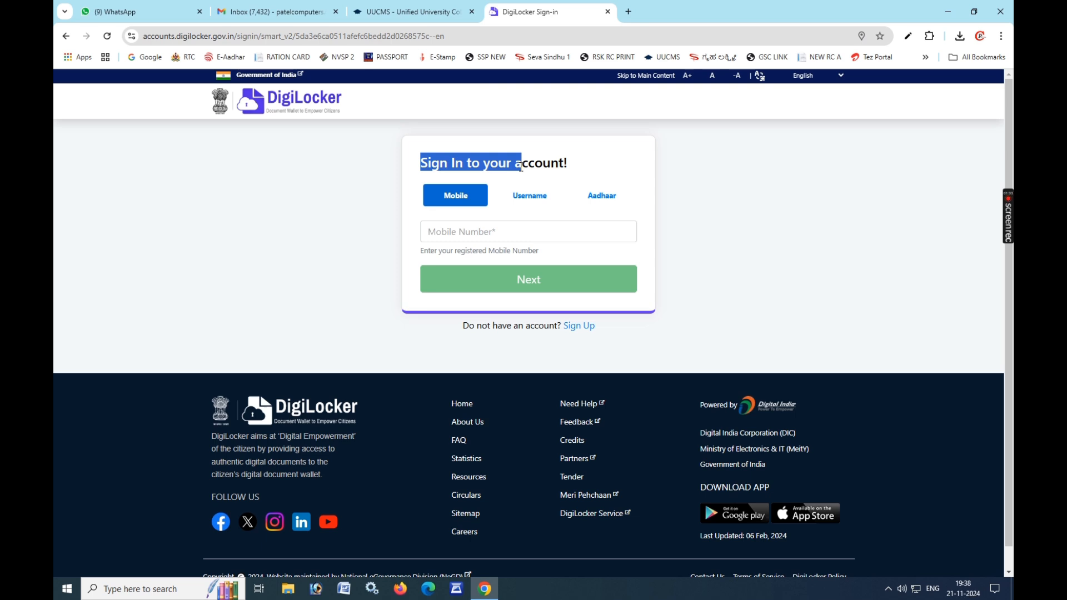
left_click(461, 176)
left_click(583, 196)
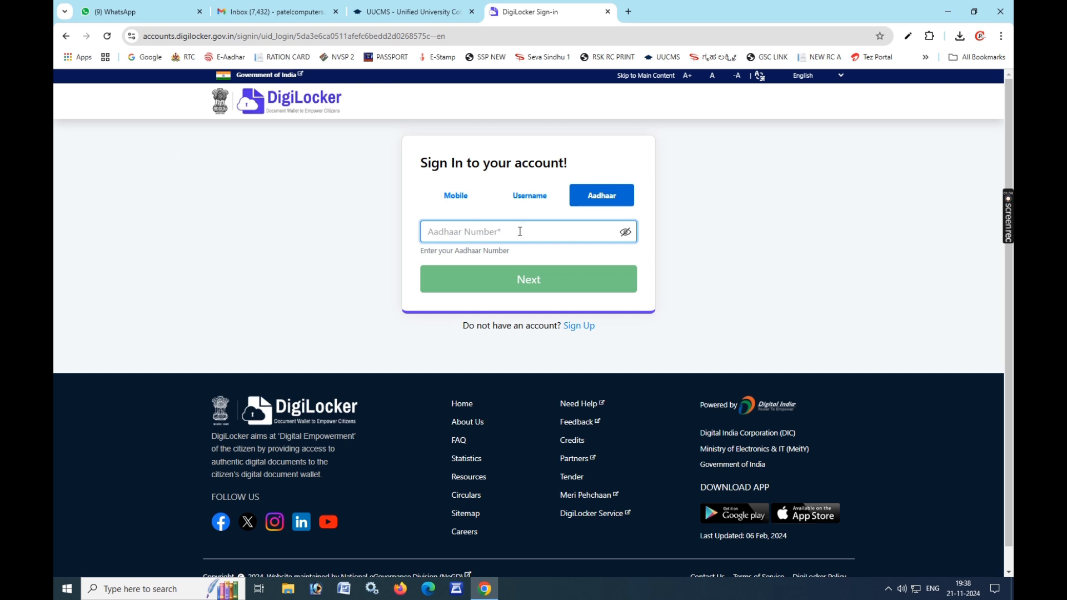
type("•••••")
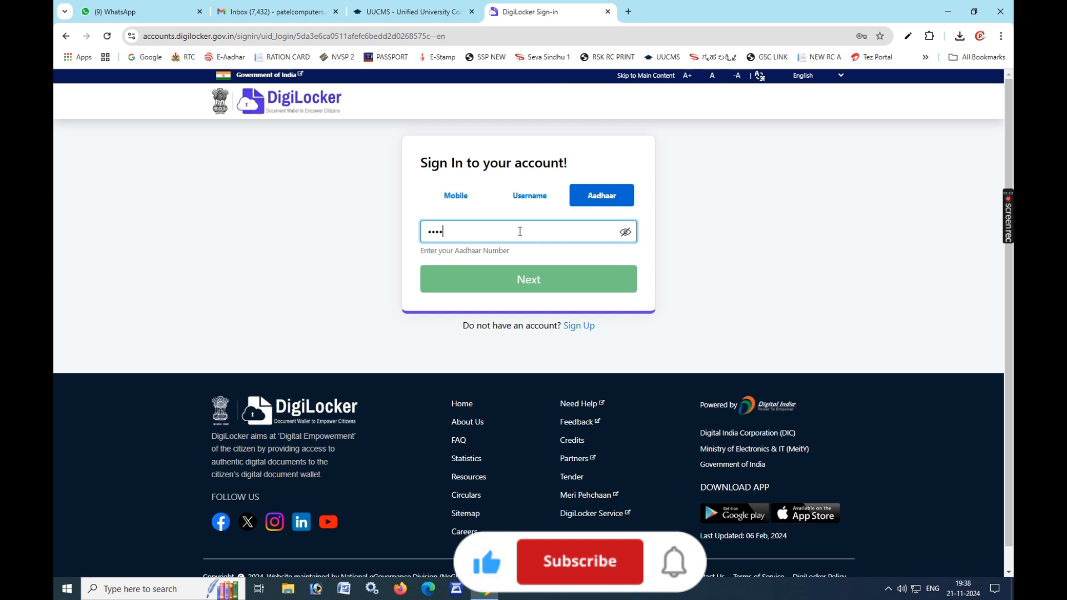
type("•••")
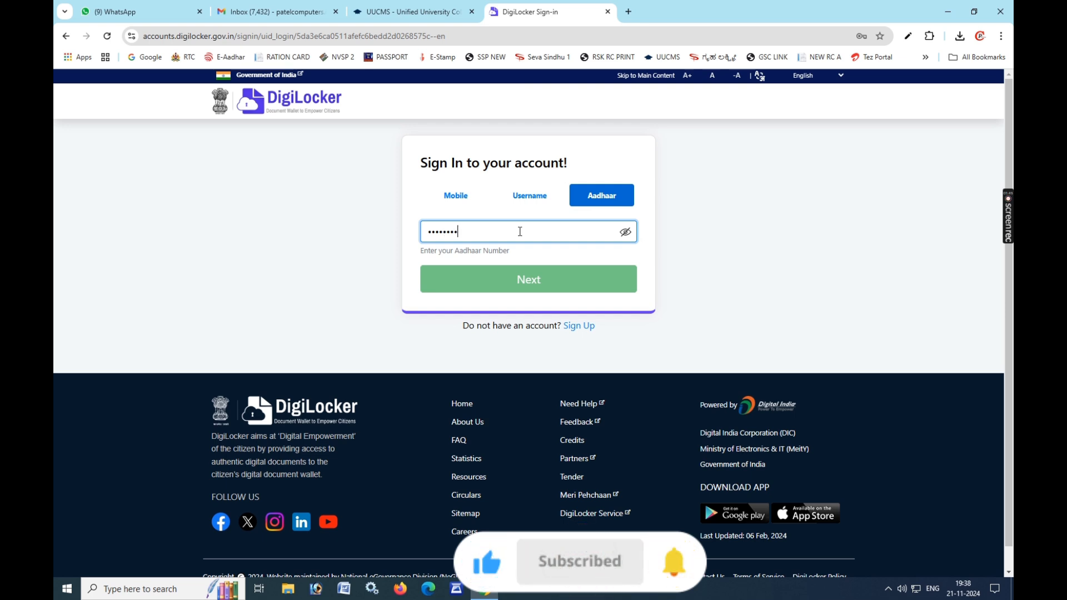
type("•••")
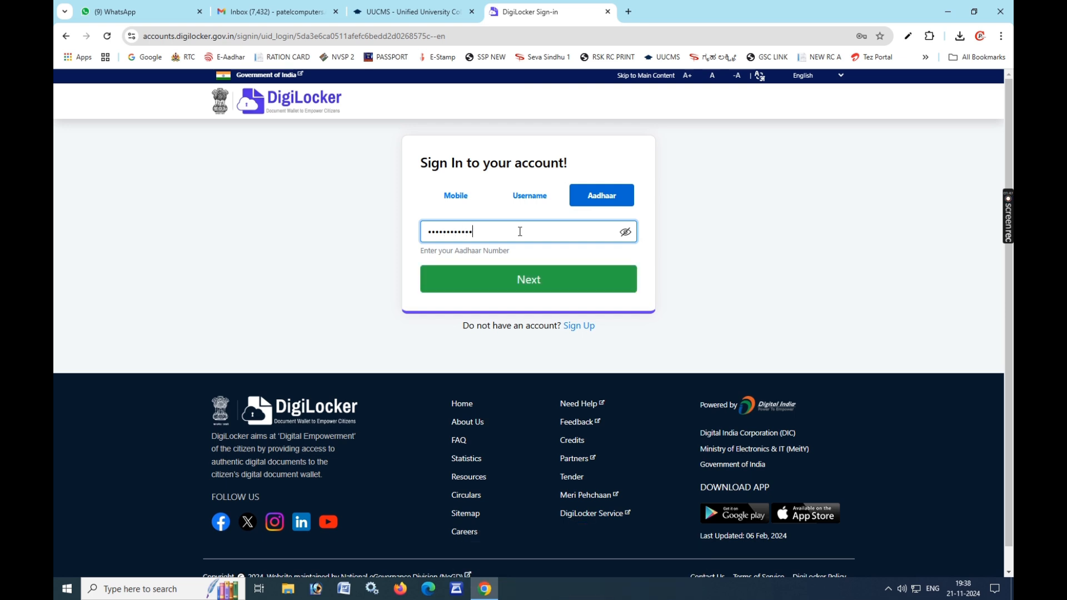
left_click(531, 279)
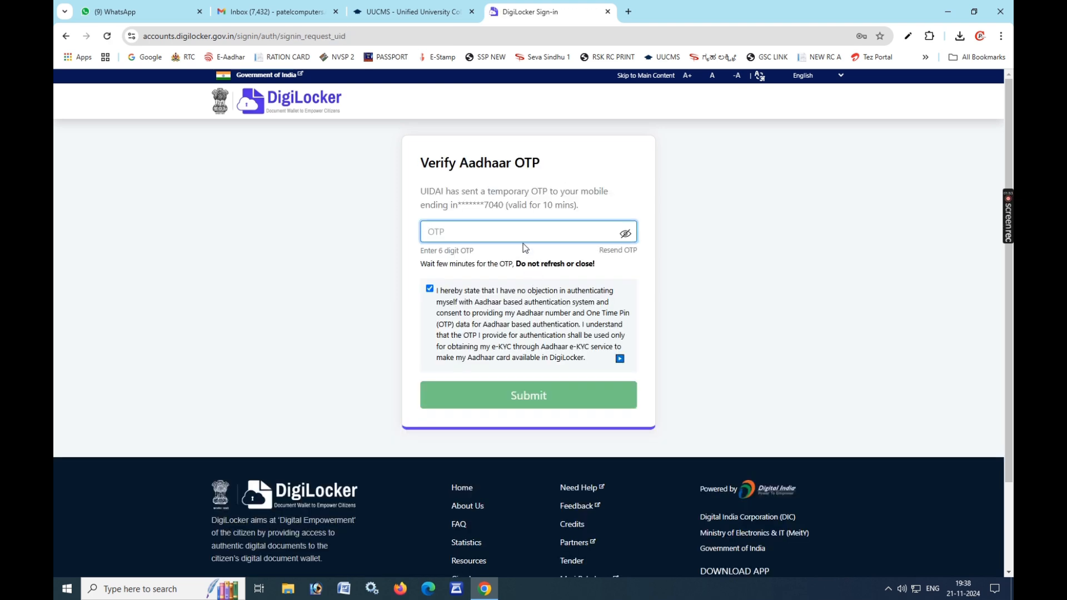
Step: Enter the 6-digit OTP sent to the registered mobile and submit it
left_click_drag(431, 161, 596, 167)
left_click(594, 182)
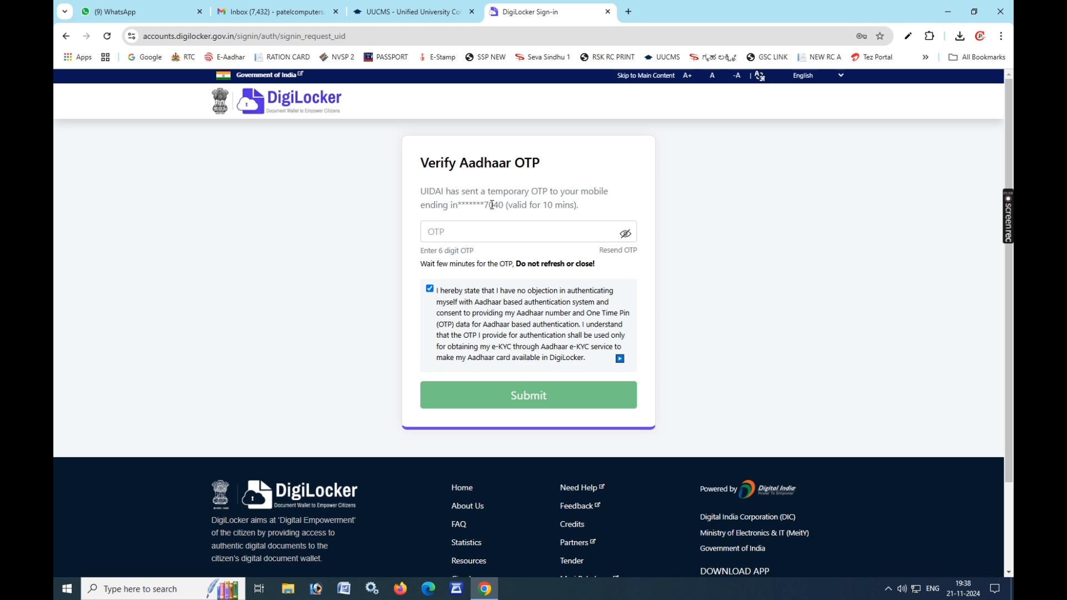
left_click_drag(439, 191, 580, 206)
left_click(540, 226)
left_click(475, 230)
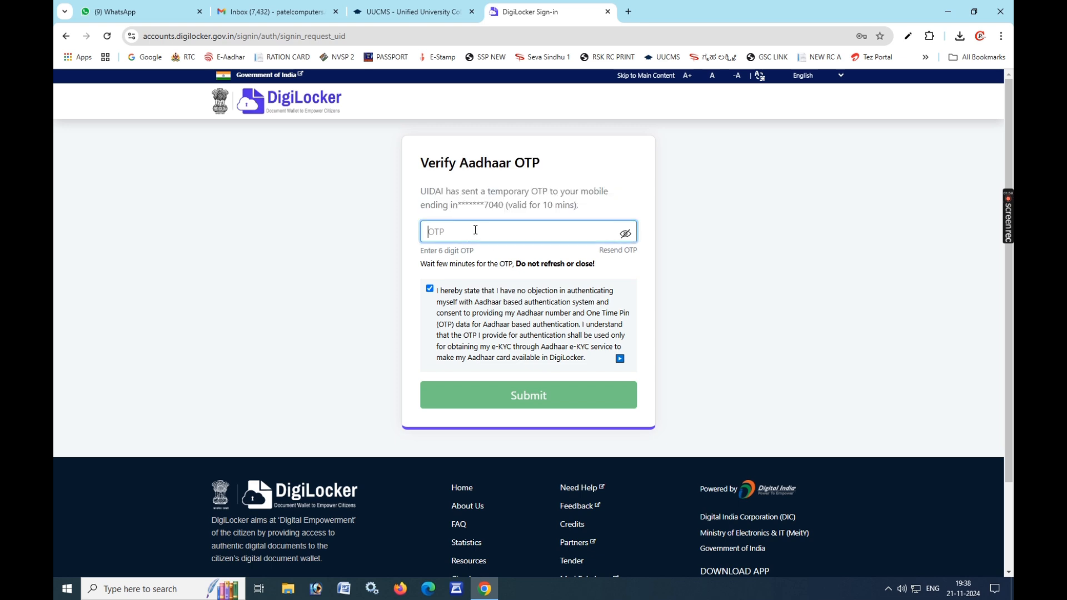
type("••••••")
left_click(503, 394)
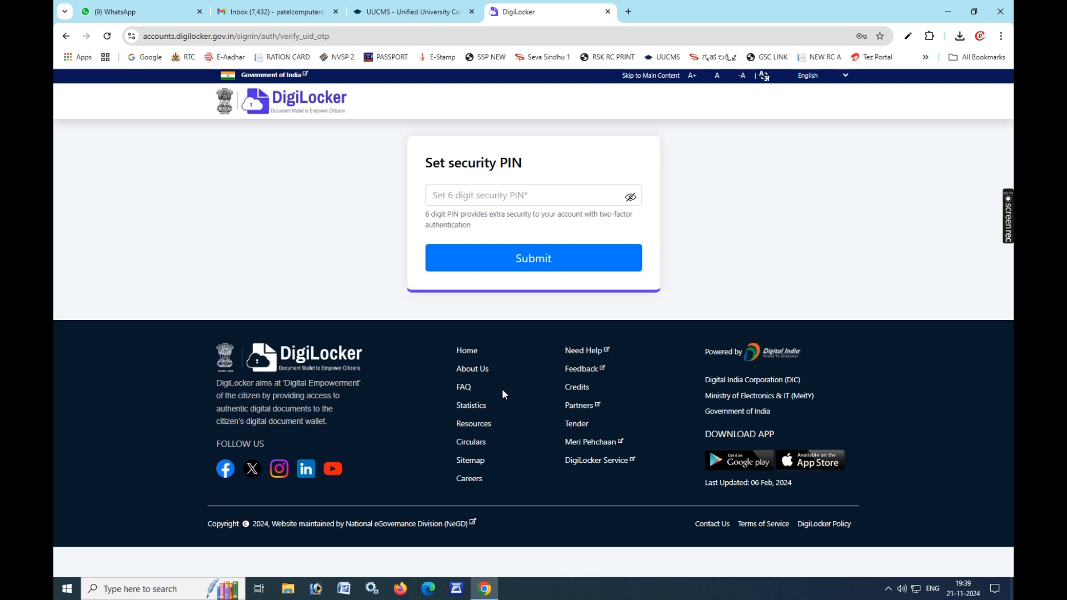
Step: Enter and save a 6-digit security PIN to reach the DigiLocker dashboard
left_click_drag(425, 162, 539, 172)
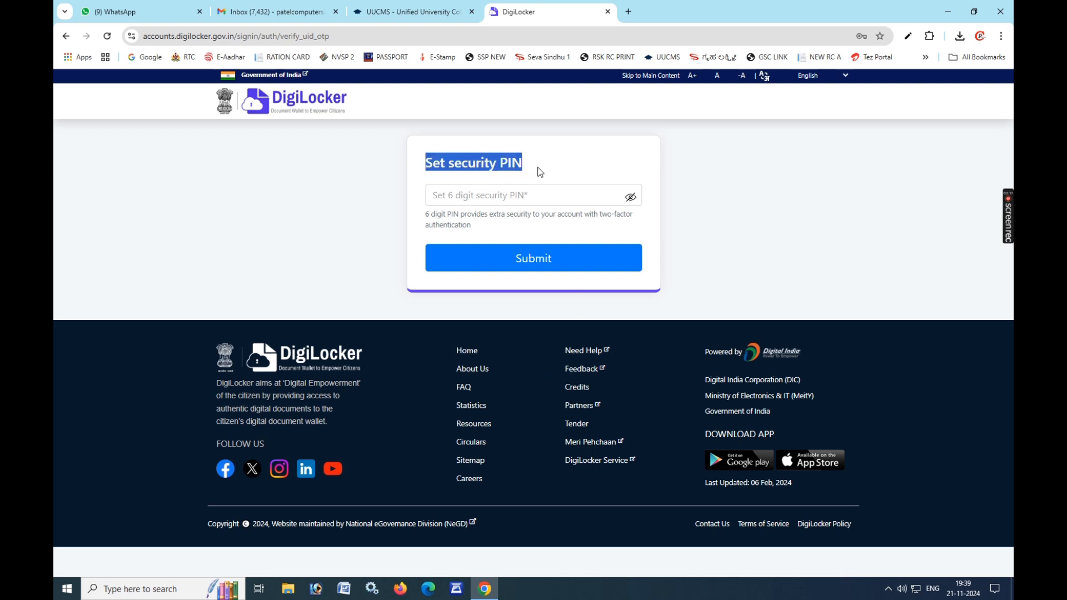
left_click(487, 189)
left_click(442, 196)
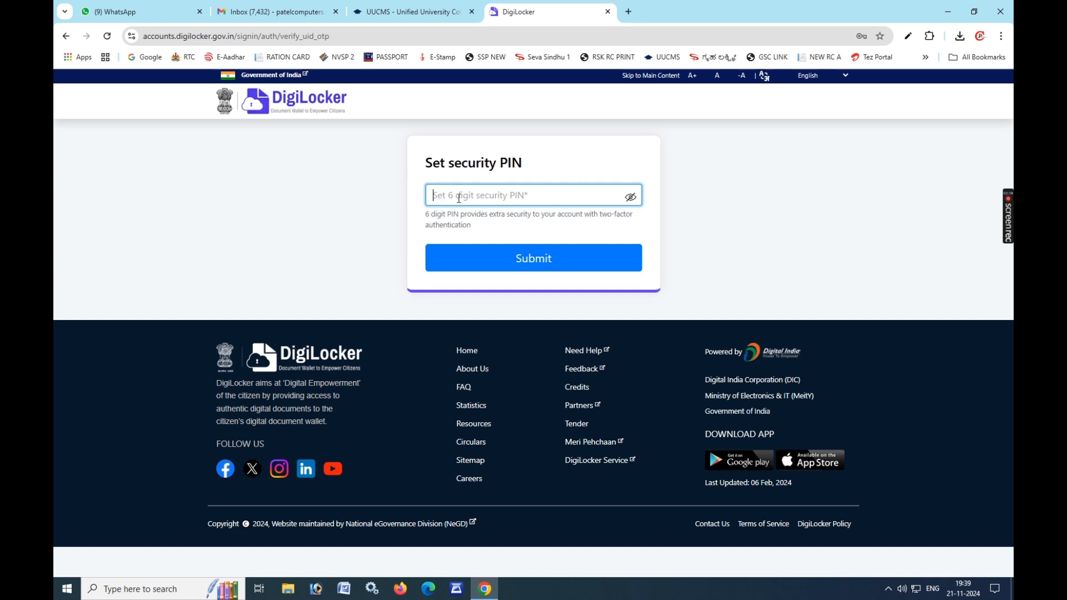
type("•••••")
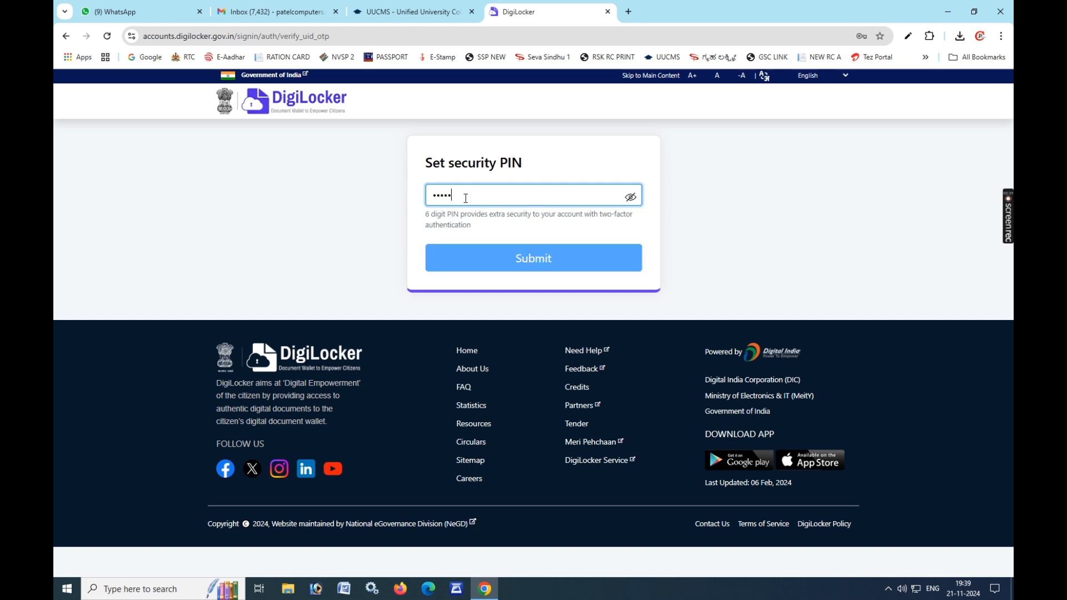
type("•")
left_click_drag(427, 216, 602, 223)
left_click(520, 265)
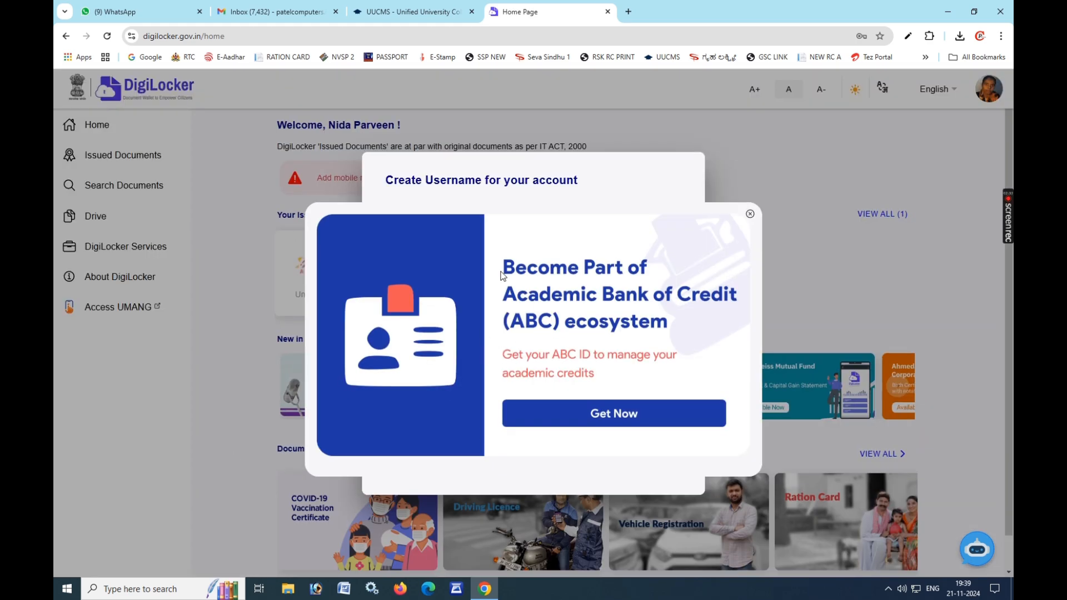
Step: Enter and submit a new DigiLocker username, accept it, and return to the home page
left_click(637, 414)
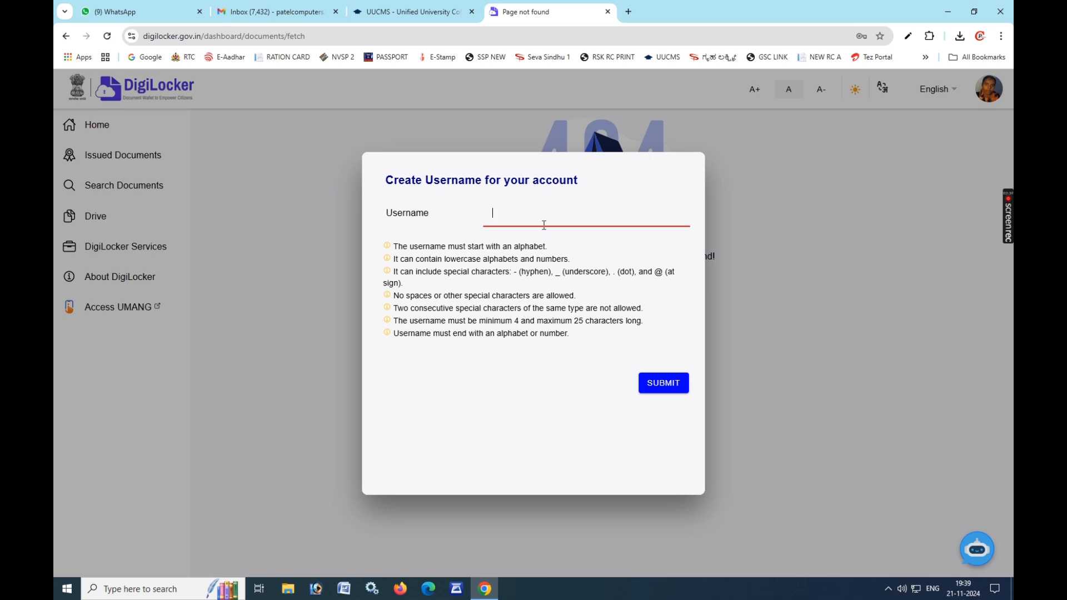
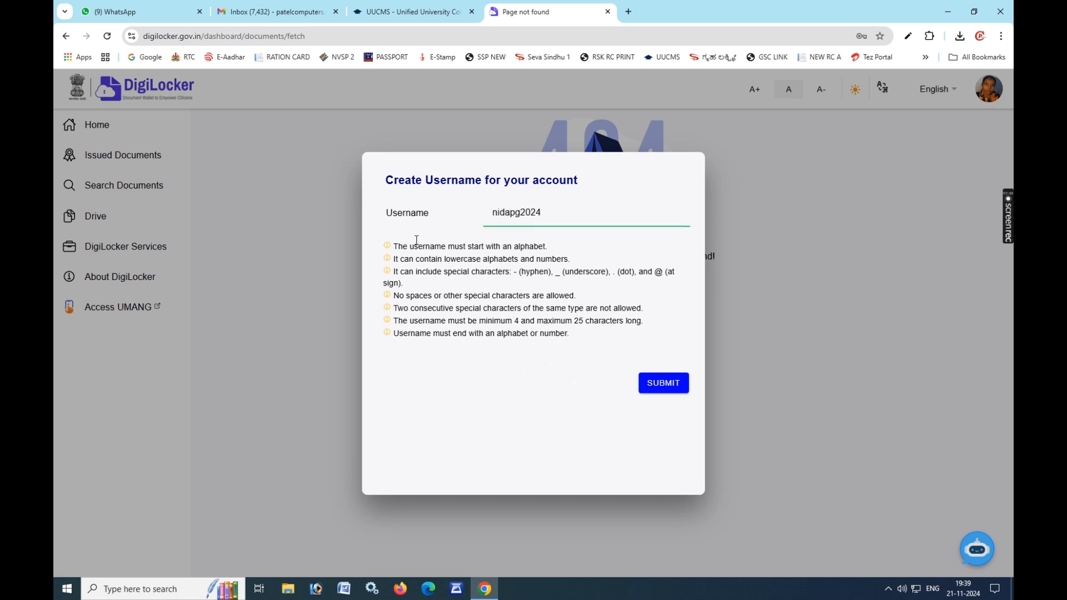
left_click_drag(392, 244, 572, 334)
left_click(539, 298)
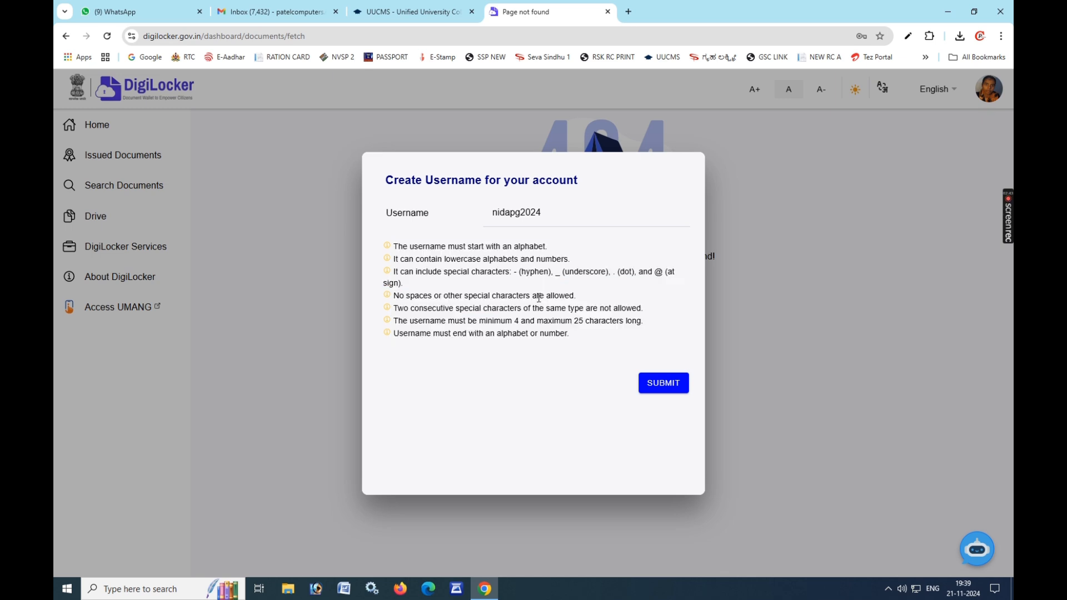
left_click(649, 384)
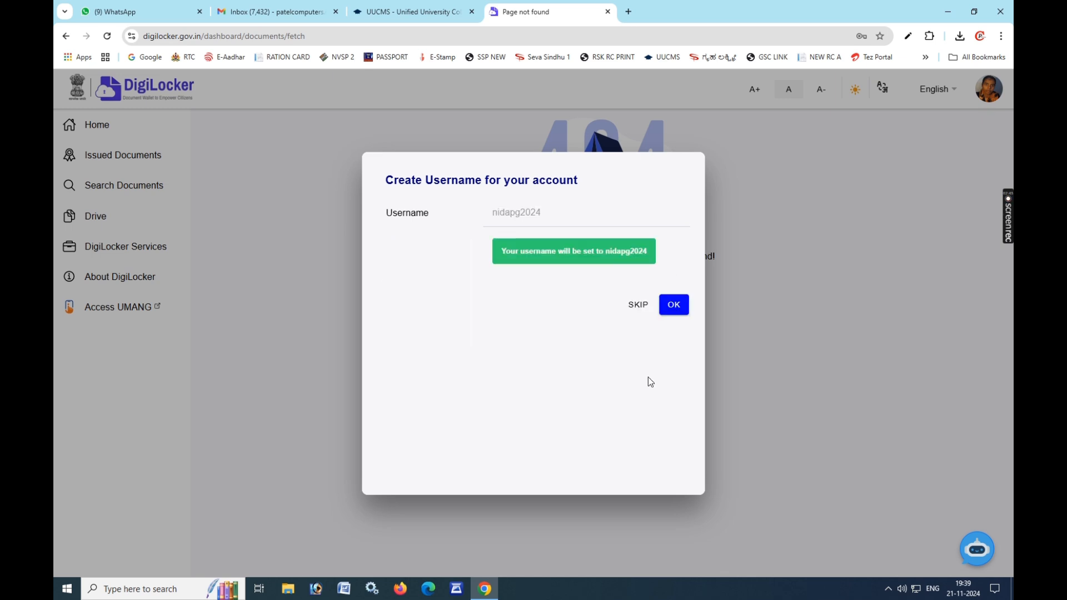
left_click(674, 304)
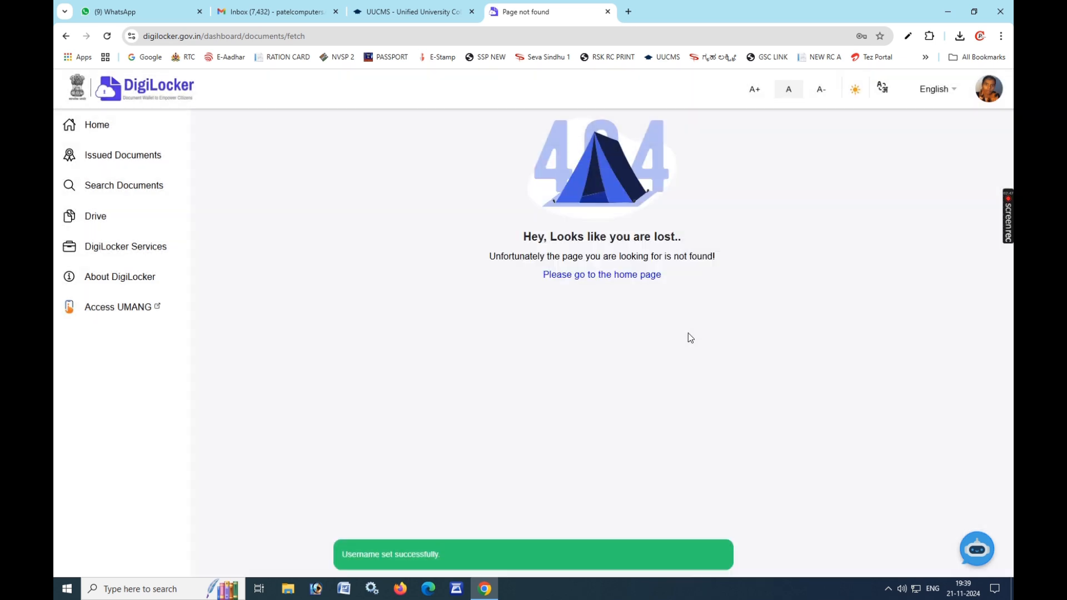
left_click(109, 131)
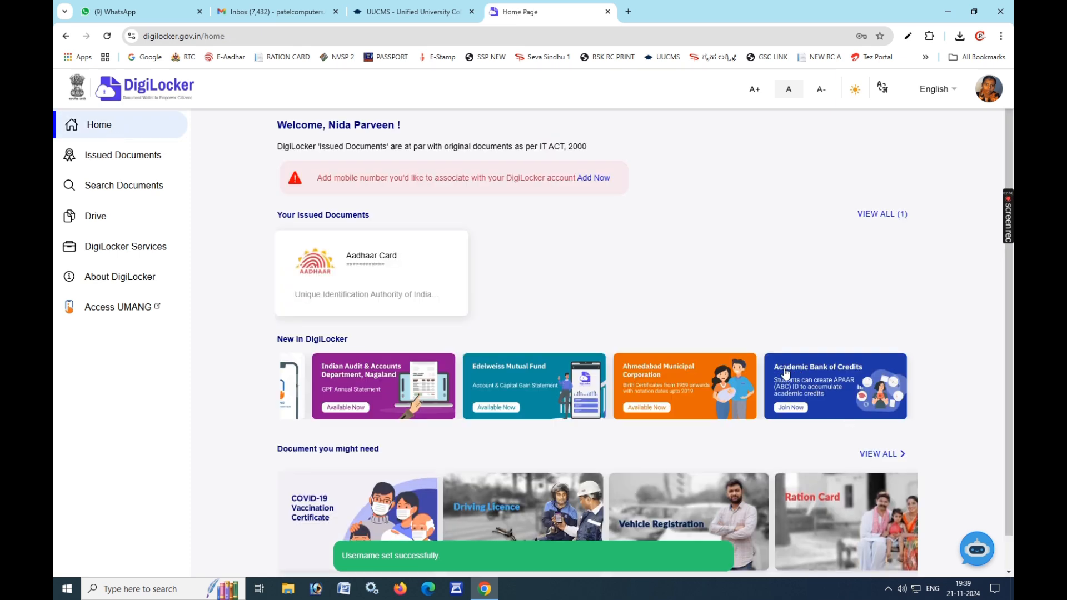
Step: Open the Academic Bank of Credits APAAR ID form and choose Registration Number as the identity type
left_click(842, 371)
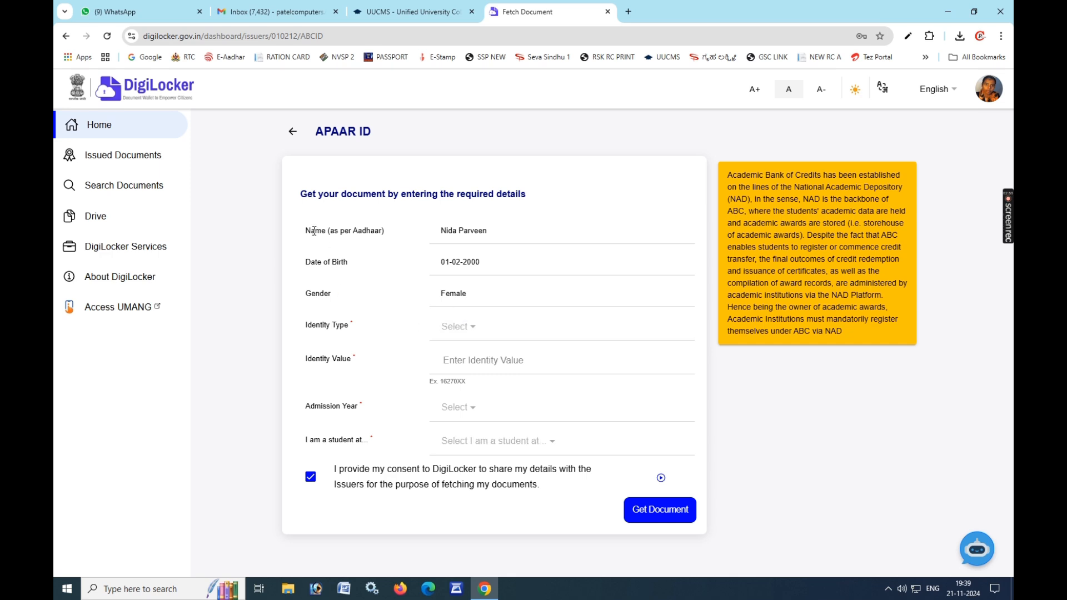
left_click_drag(310, 231, 498, 257)
left_click_drag(356, 259, 505, 264)
left_click_drag(333, 296, 468, 314)
left_click_drag(319, 325, 443, 346)
left_click(442, 343)
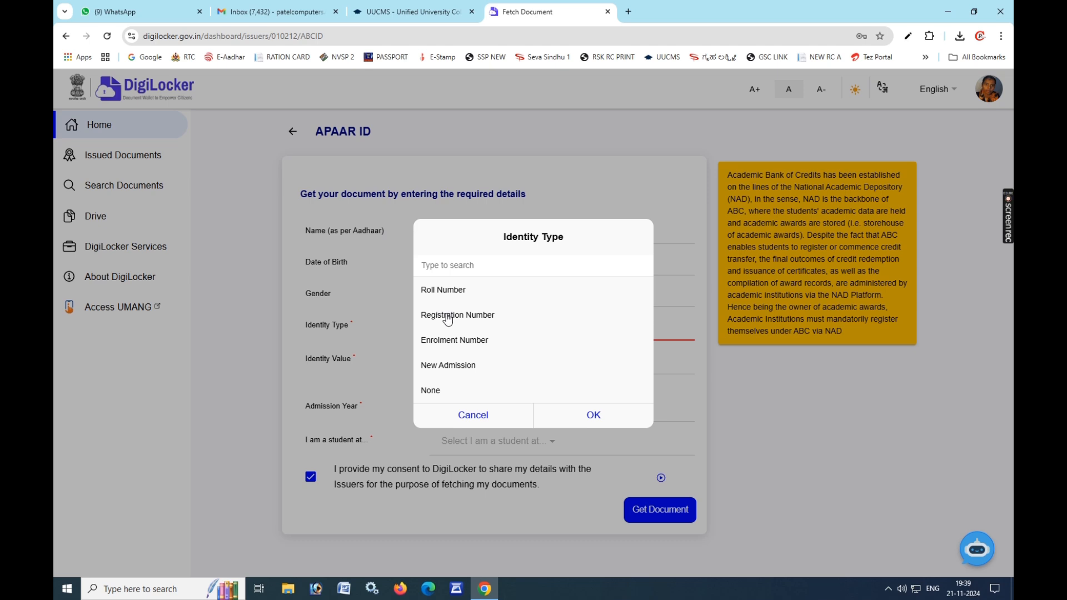
left_click(569, 415)
Step: Enter the student's registration number as the identity value
left_click_drag(360, 367, 422, 374)
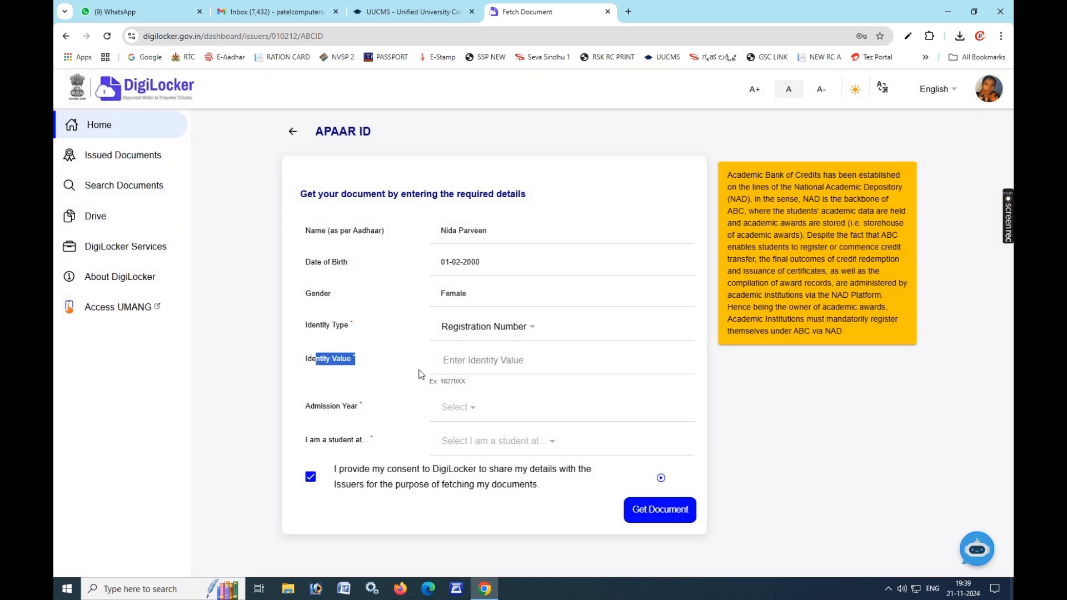
left_click(475, 364)
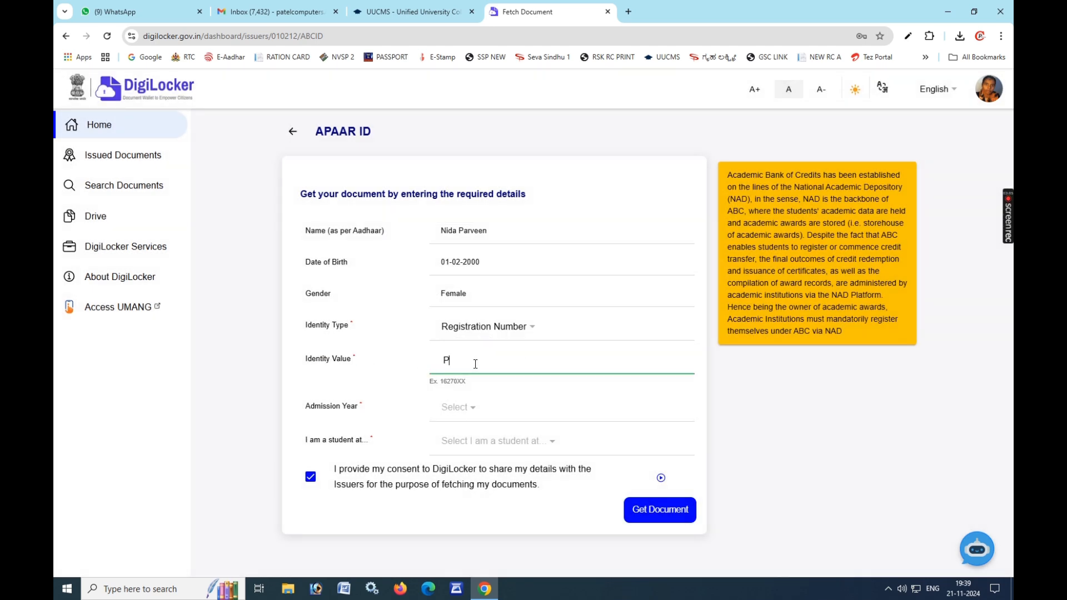
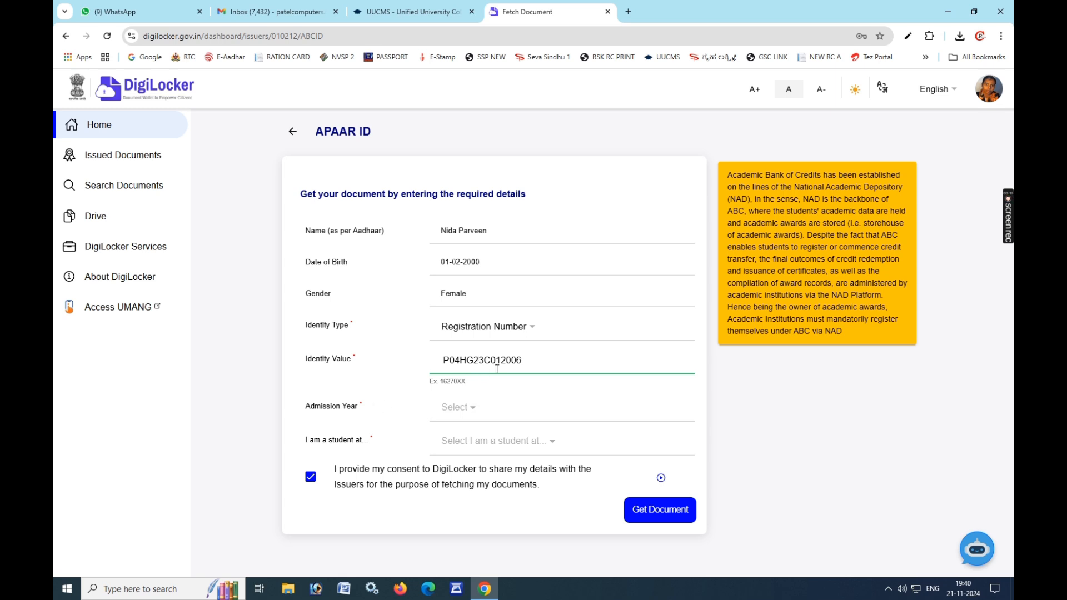
Step: Set admission year 2023 and select Gulbarga University, Kalaburagi as the institution
left_click(315, 407)
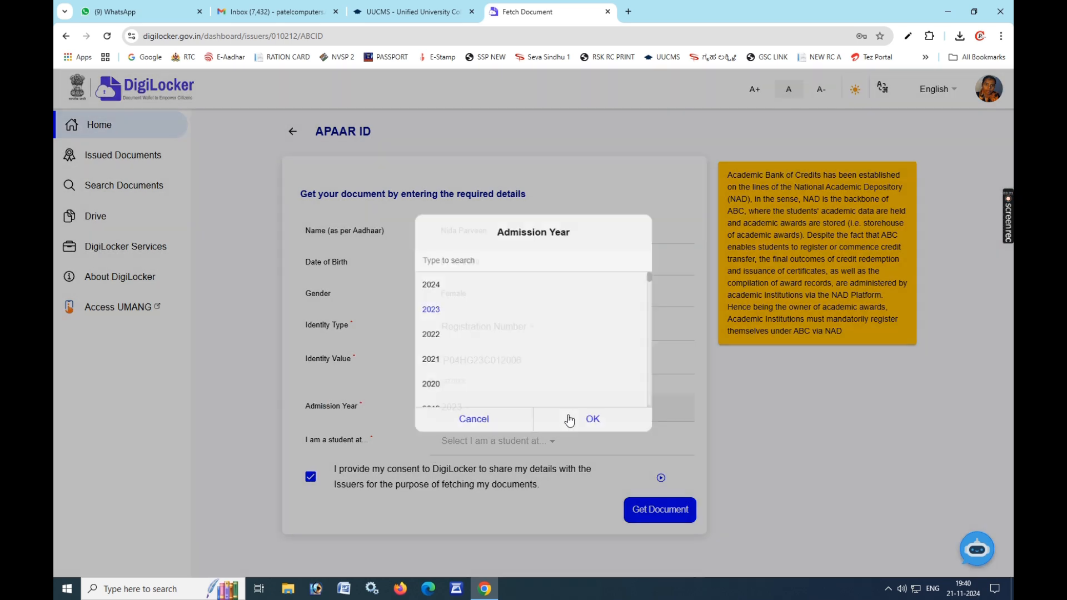
left_click(568, 418)
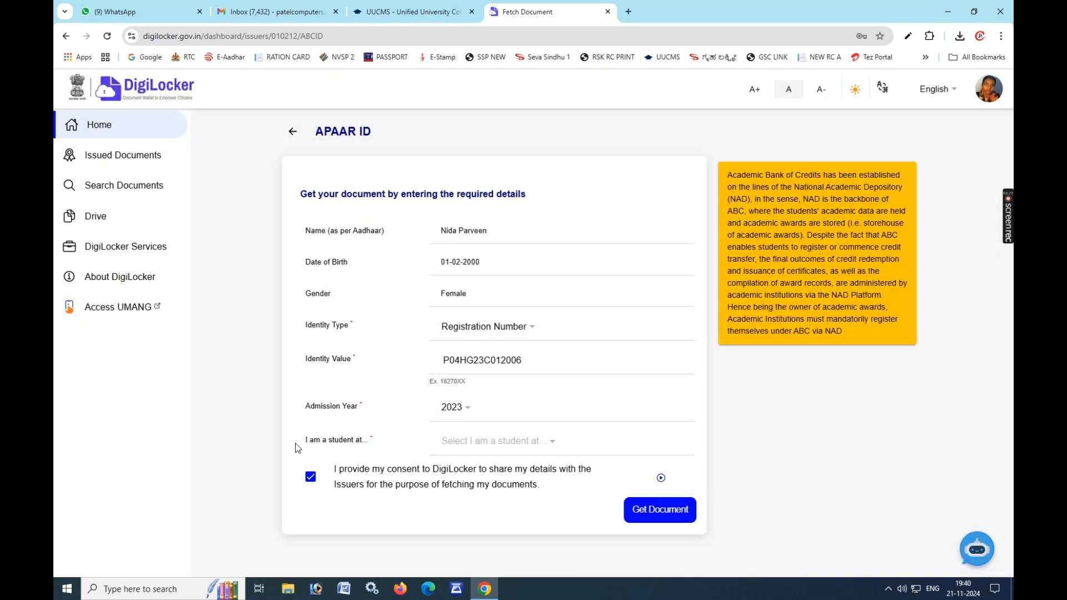
left_click(483, 445)
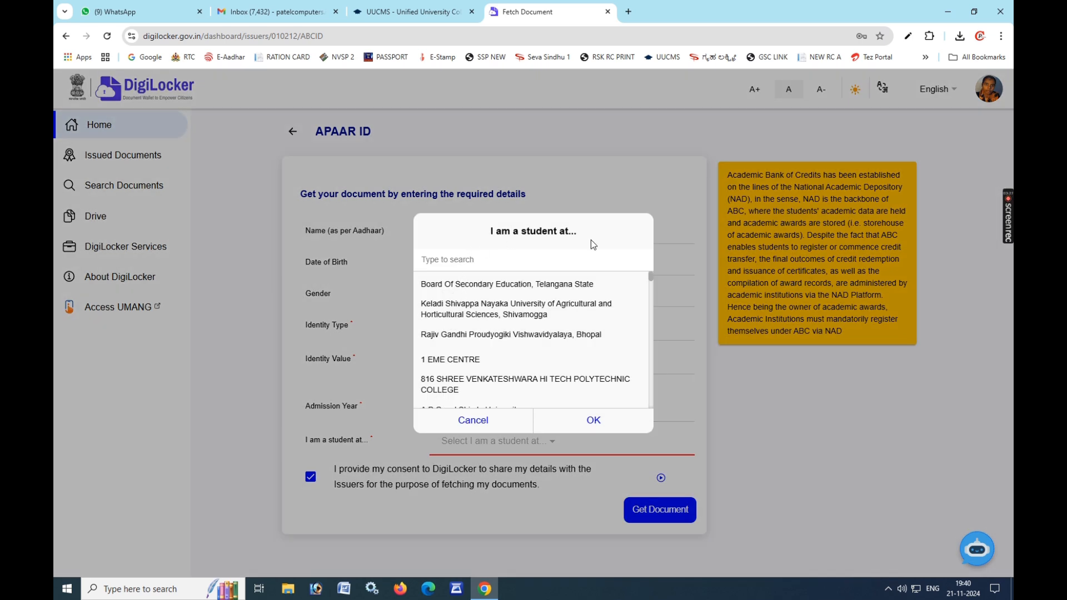
left_click(500, 265)
type("GU")
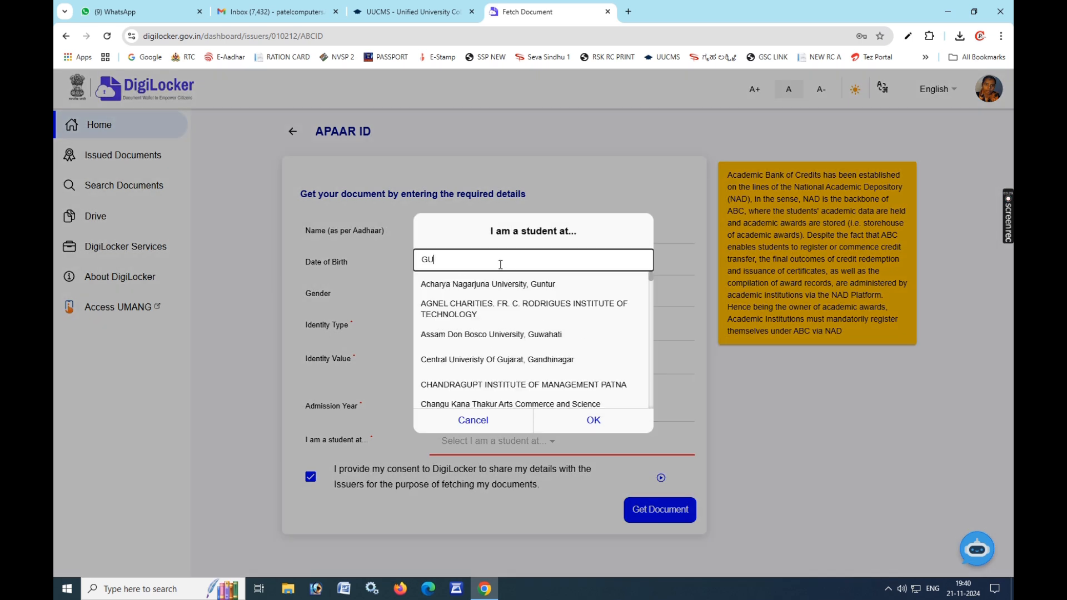
type("LB")
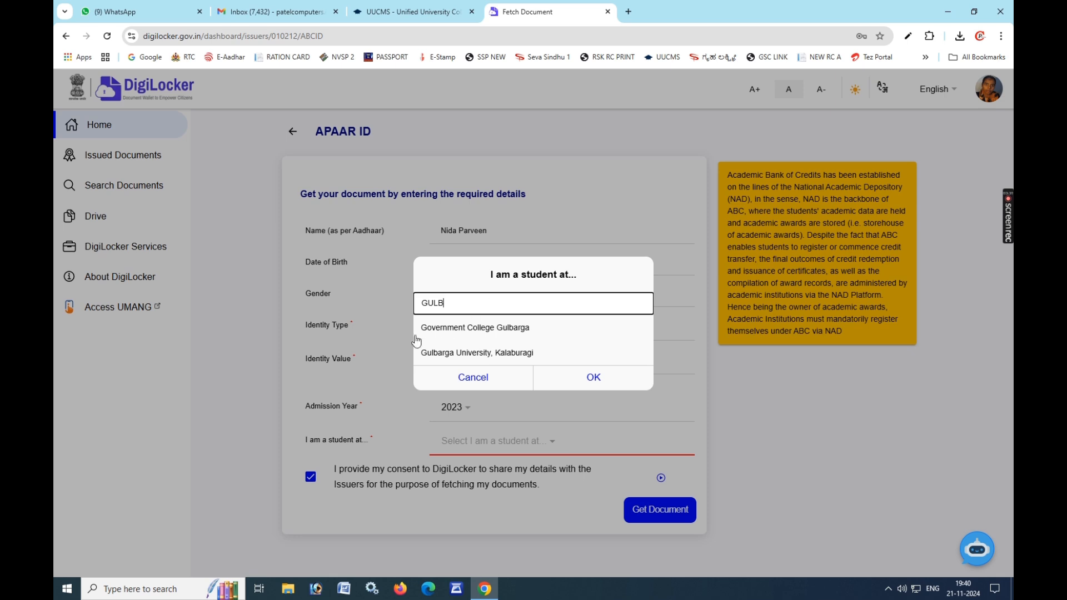
left_click(450, 354)
left_click(590, 375)
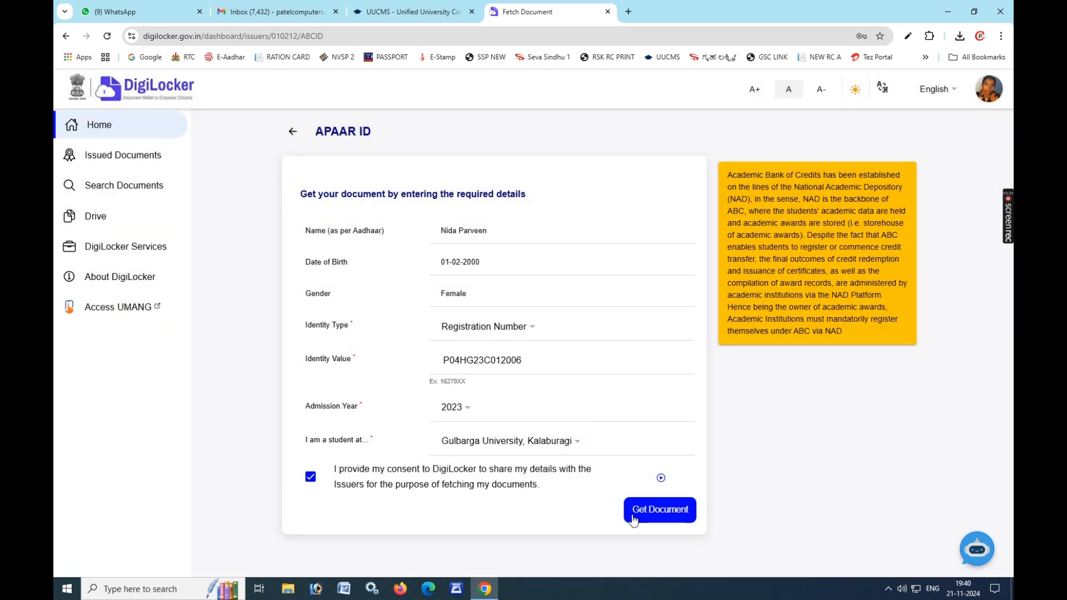
Step: Fetch the APAAR ID document, download it, and open the PDF card to select its ID number
left_click(659, 509)
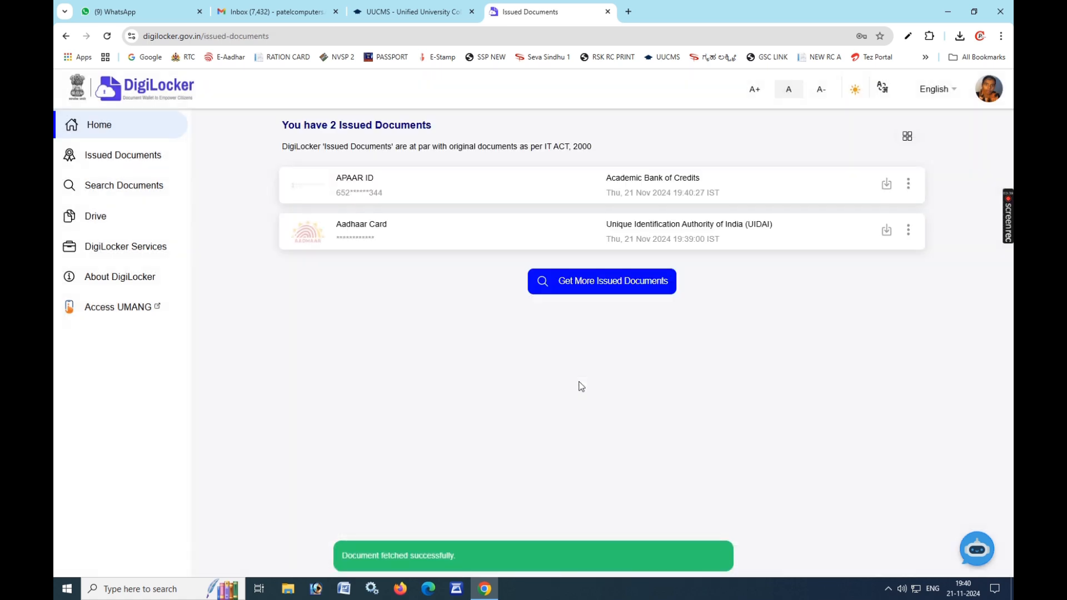
left_click(885, 190)
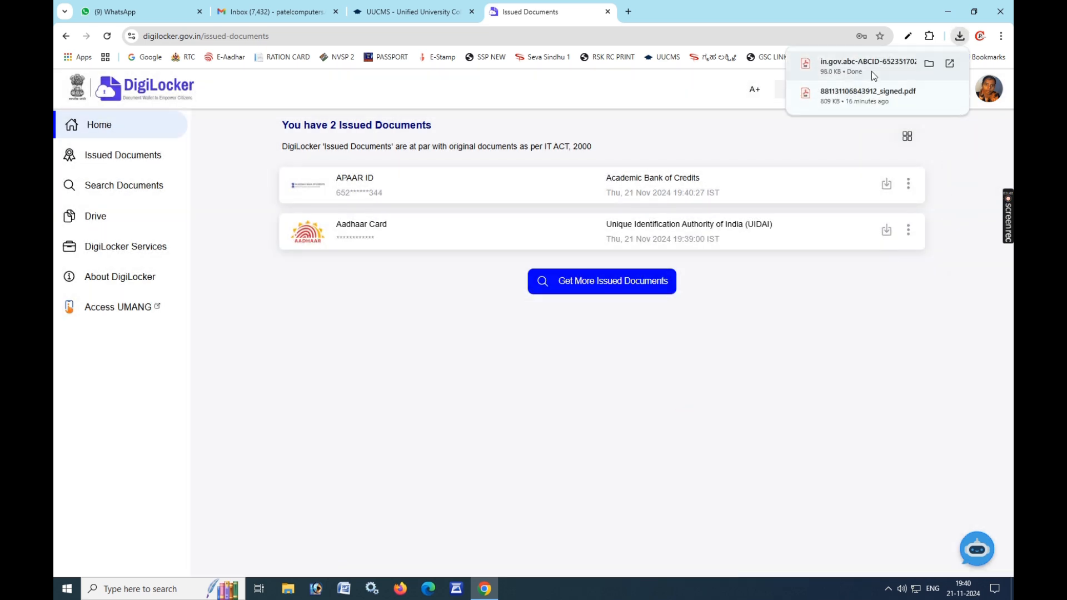
left_click(872, 71)
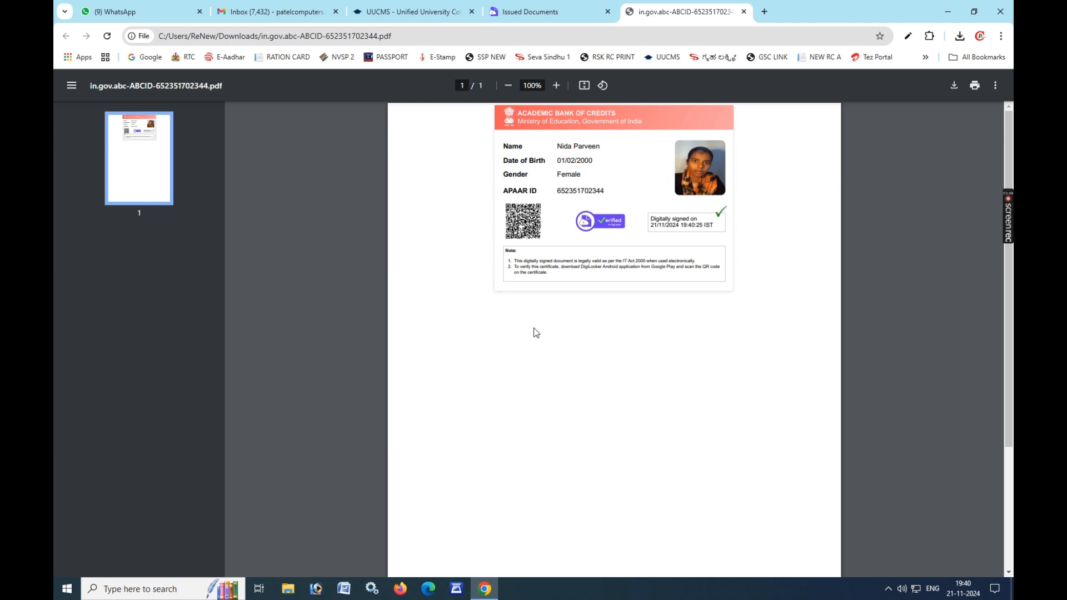
double_click(575, 188)
Step: Copy the APAAR ID number from the PDF into the UUCMS ABC ID field
left_click(575, 194)
left_click_drag(563, 191, 607, 193)
key("ctrl+c")
left_click(422, 12)
left_click(409, 300)
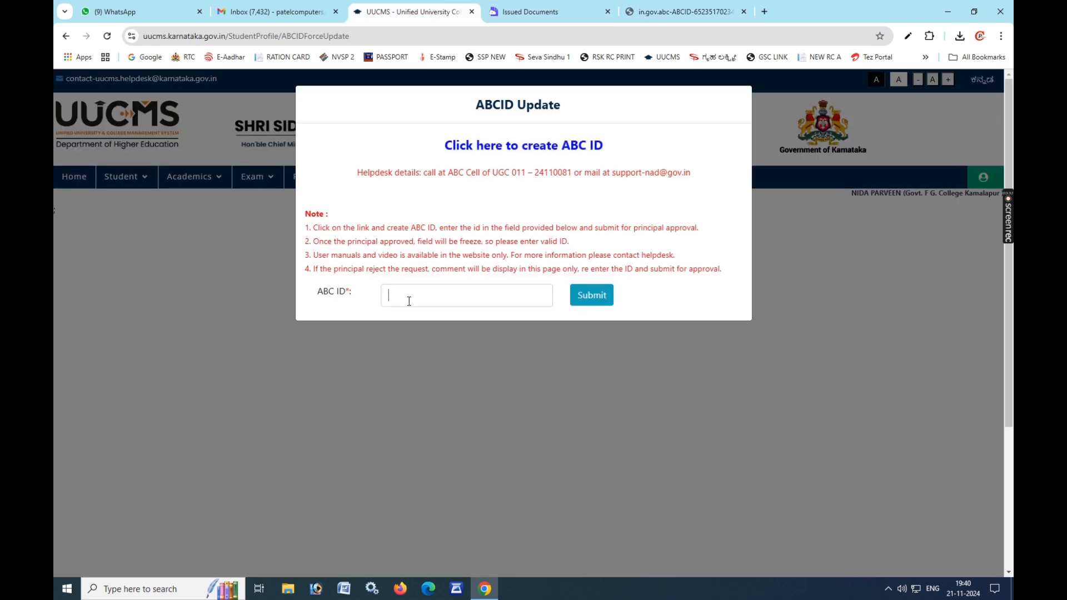
key("ctrl+v")
Step: Submit the ABC ID and confirm with 'I confirm' that it belongs to the student
left_click(592, 294)
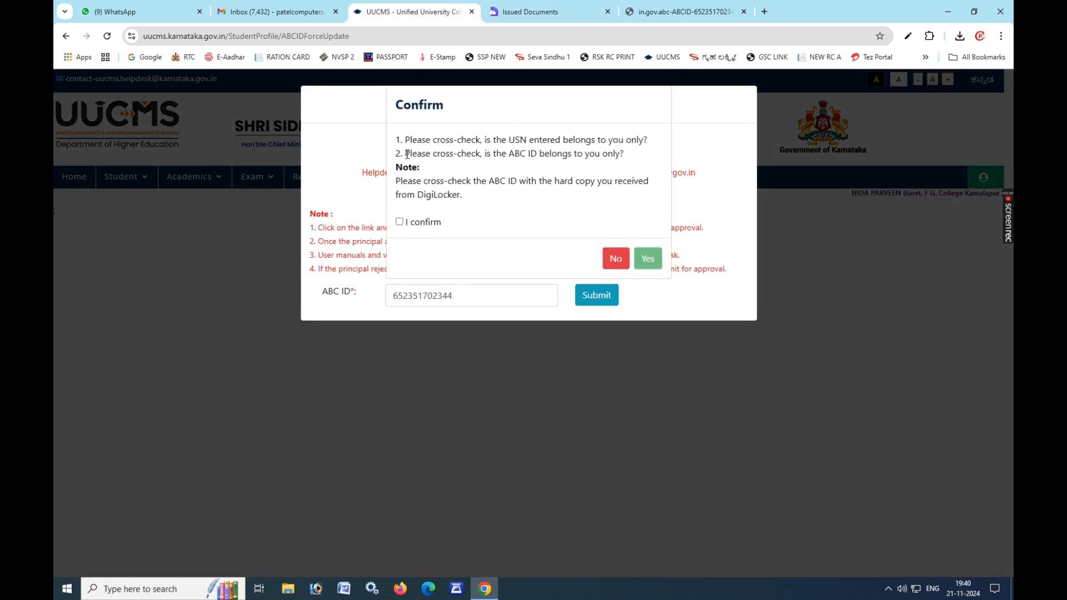
left_click_drag(400, 140, 557, 198)
left_click(400, 221)
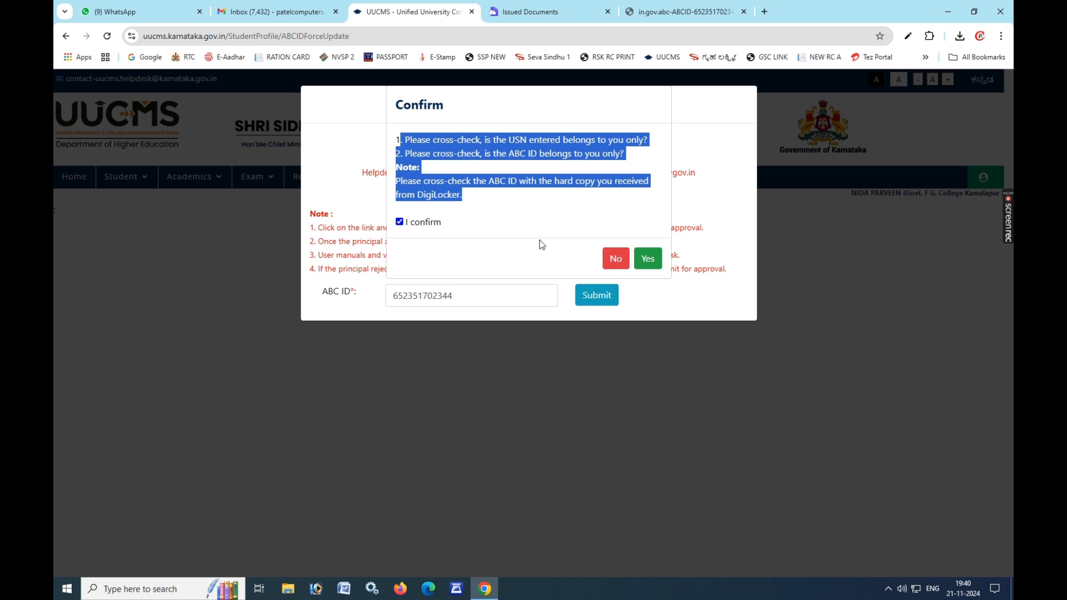
left_click(647, 258)
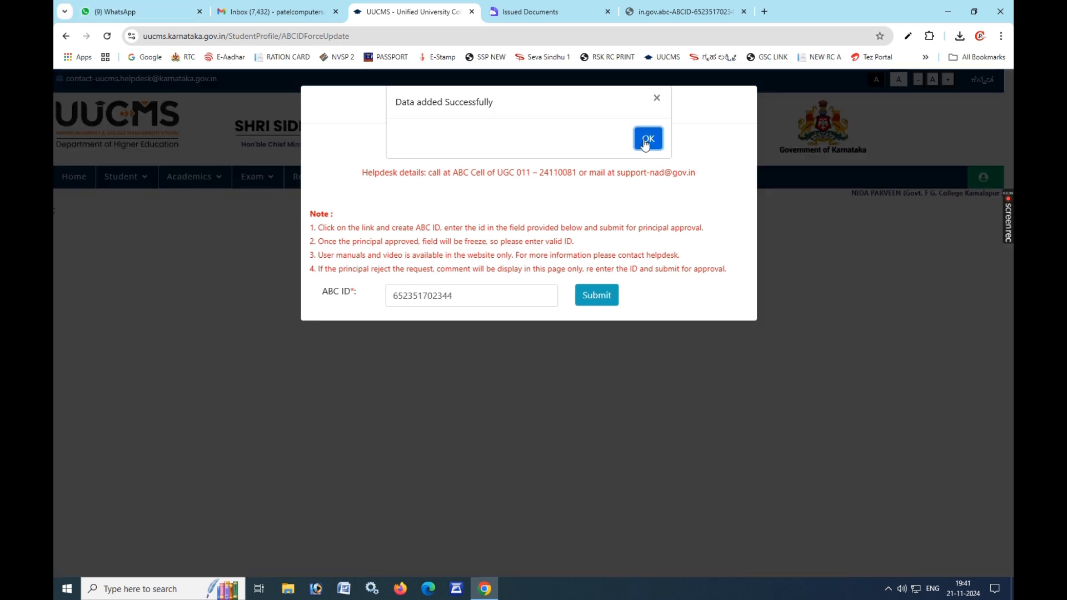
Step: Dismiss the success message and go to Student > Student Profile
left_click(643, 143)
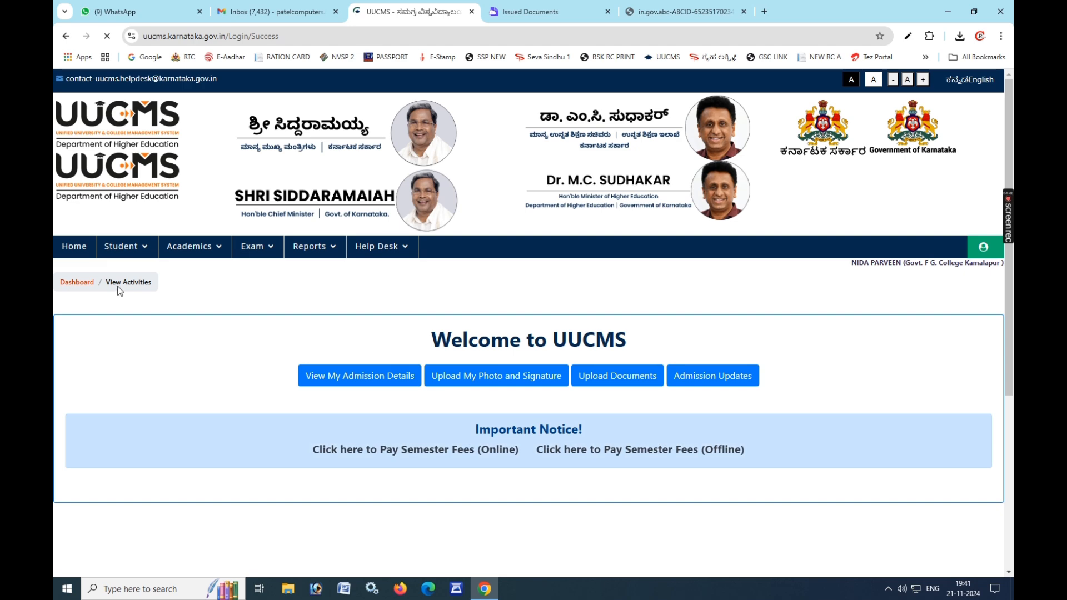
mouse_move(128, 254)
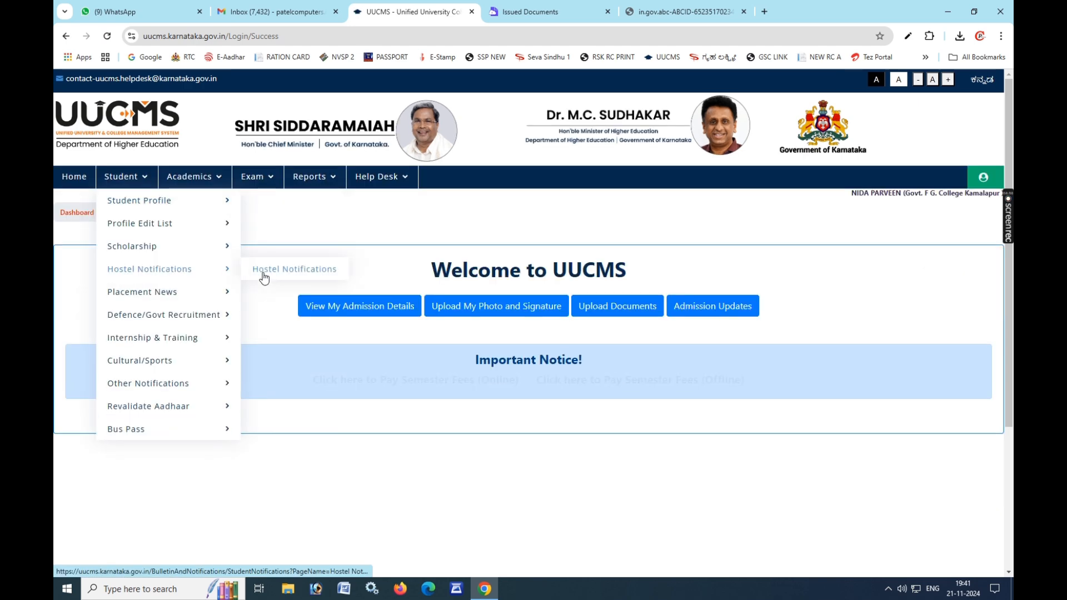
left_click(289, 200)
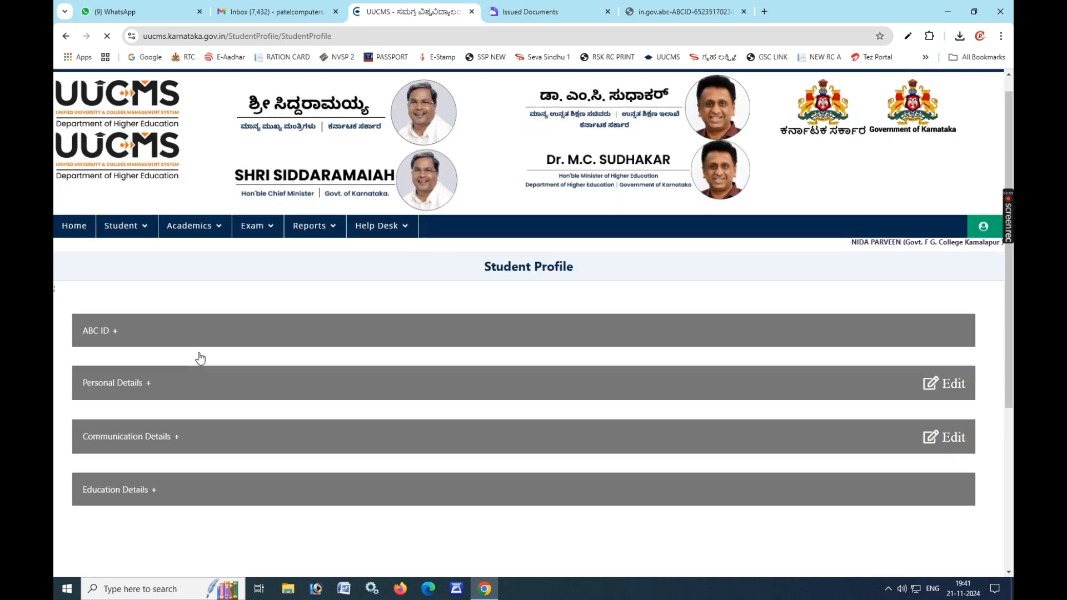
Step: Expand the ABC ID section to see the submitted ID awaiting principal approval
scroll(200, 357, "down", 1)
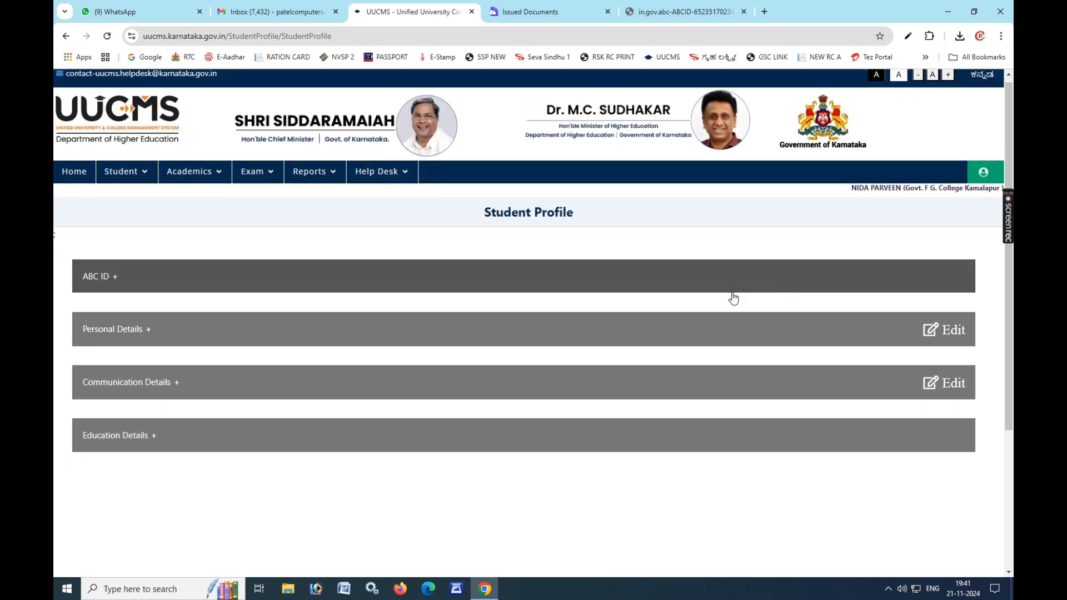
left_click(151, 287)
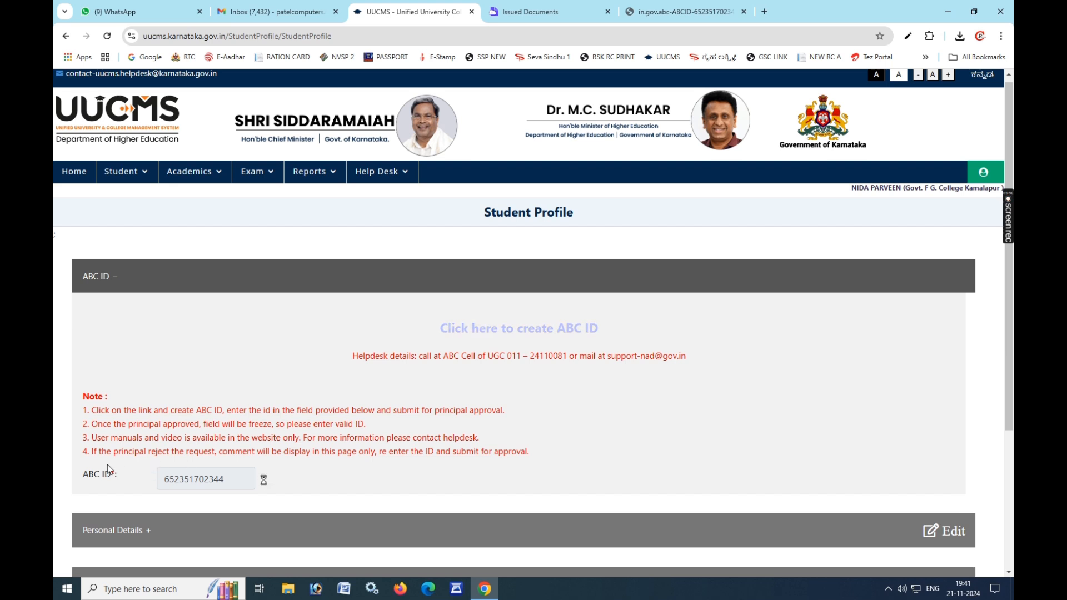
left_click_drag(108, 465, 152, 486)
left_click_drag(186, 440, 310, 449)
left_click(311, 449)
scroll(593, 447, "up", 1)
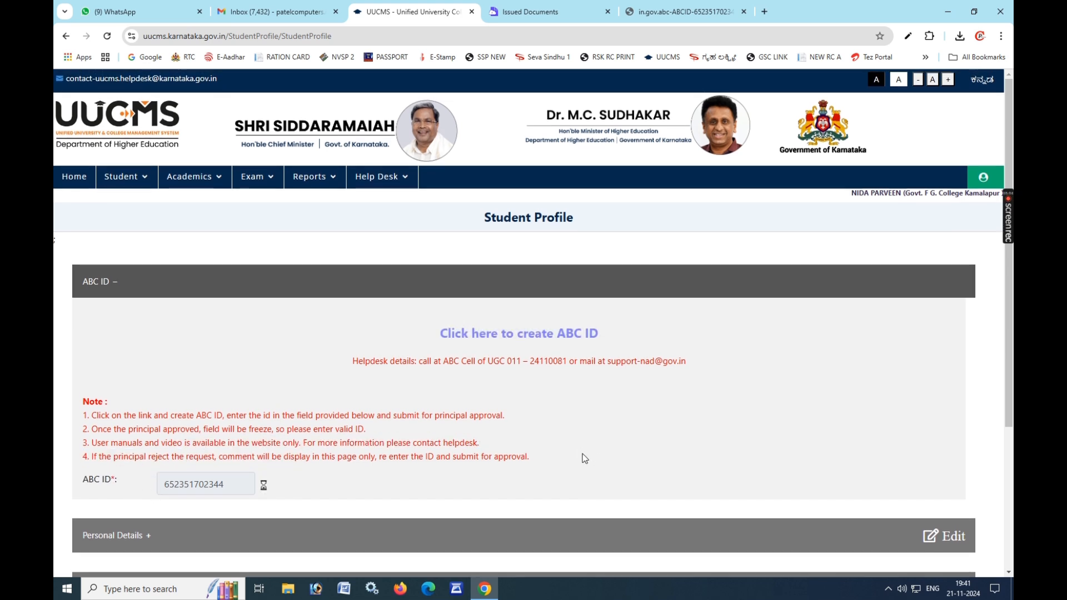
mouse_move(1007, 224)
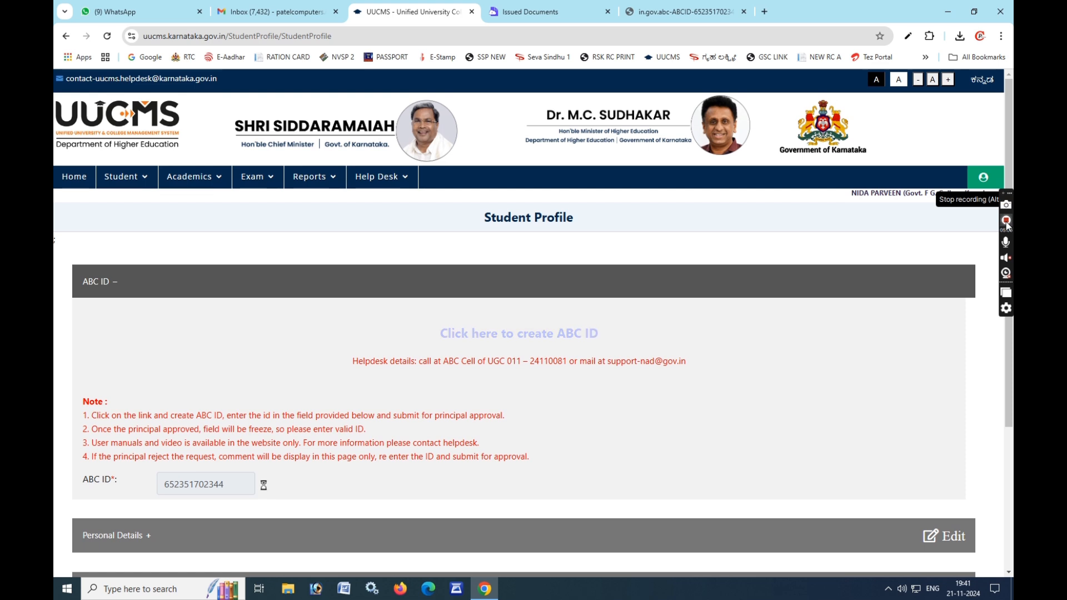